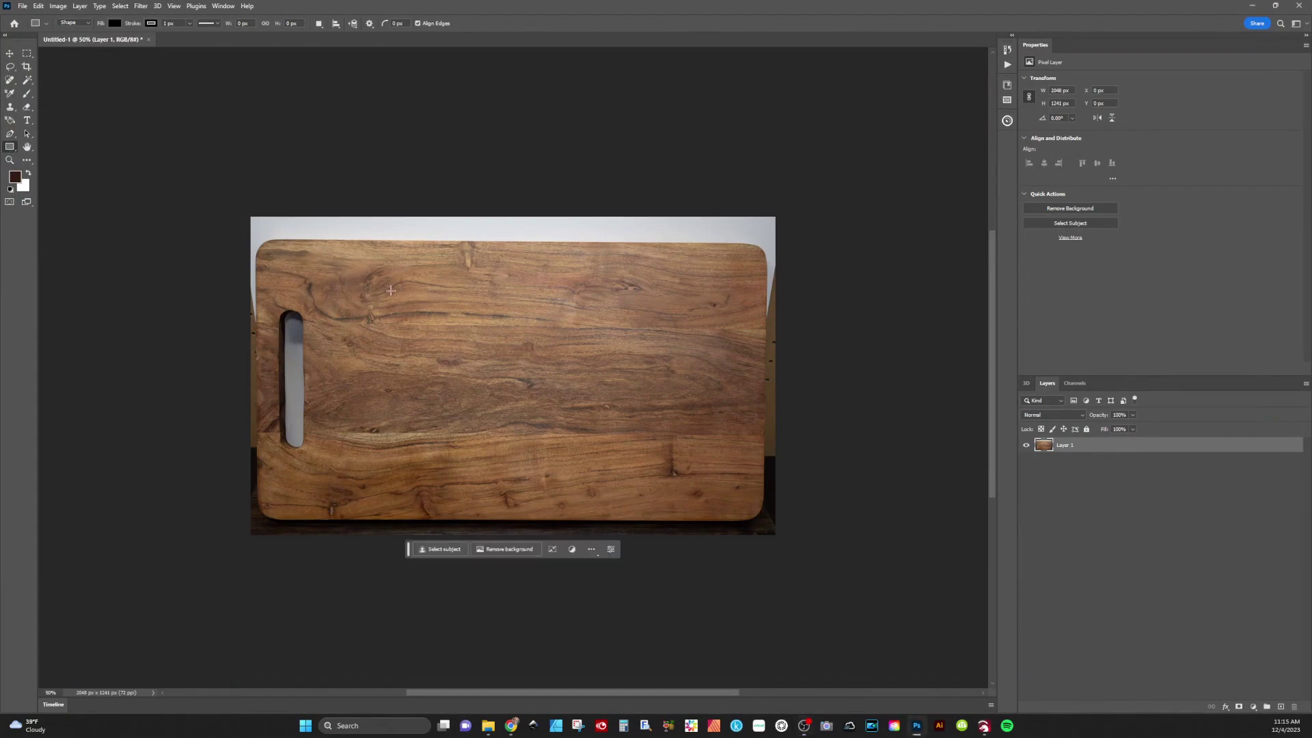
# - Draw a black rectangle over the cutting board and convert Rectangle 1 into a smart object
pyautogui.moveTo(328, 250); pyautogui.dragTo(749, 518)
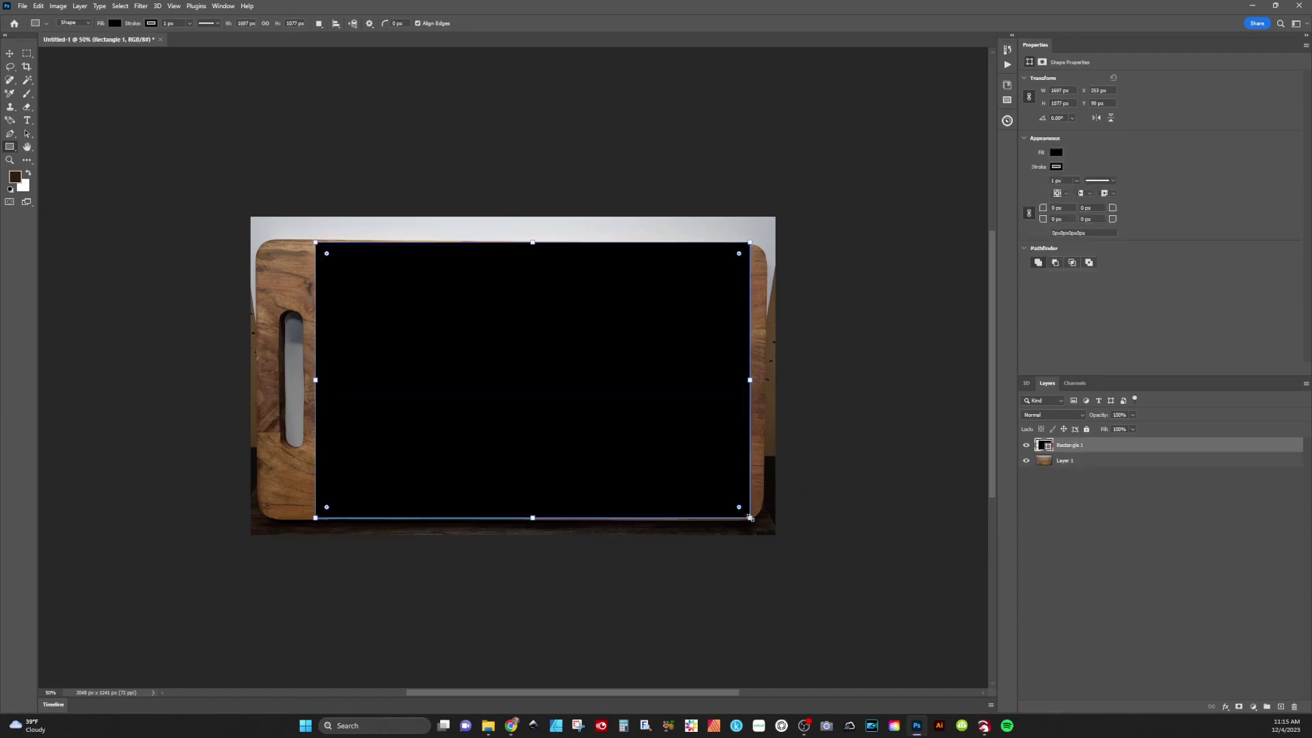
pyautogui.rightClick(1074, 448)
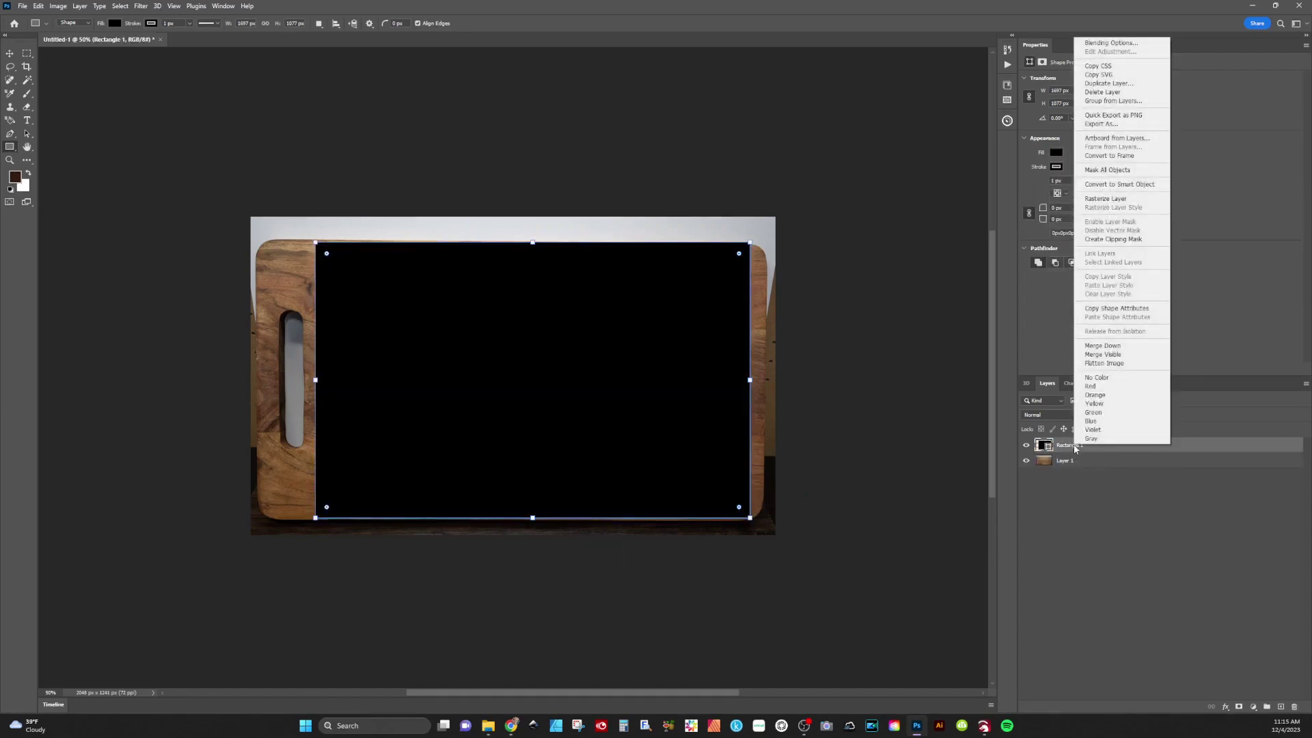
pyautogui.click(1111, 184)
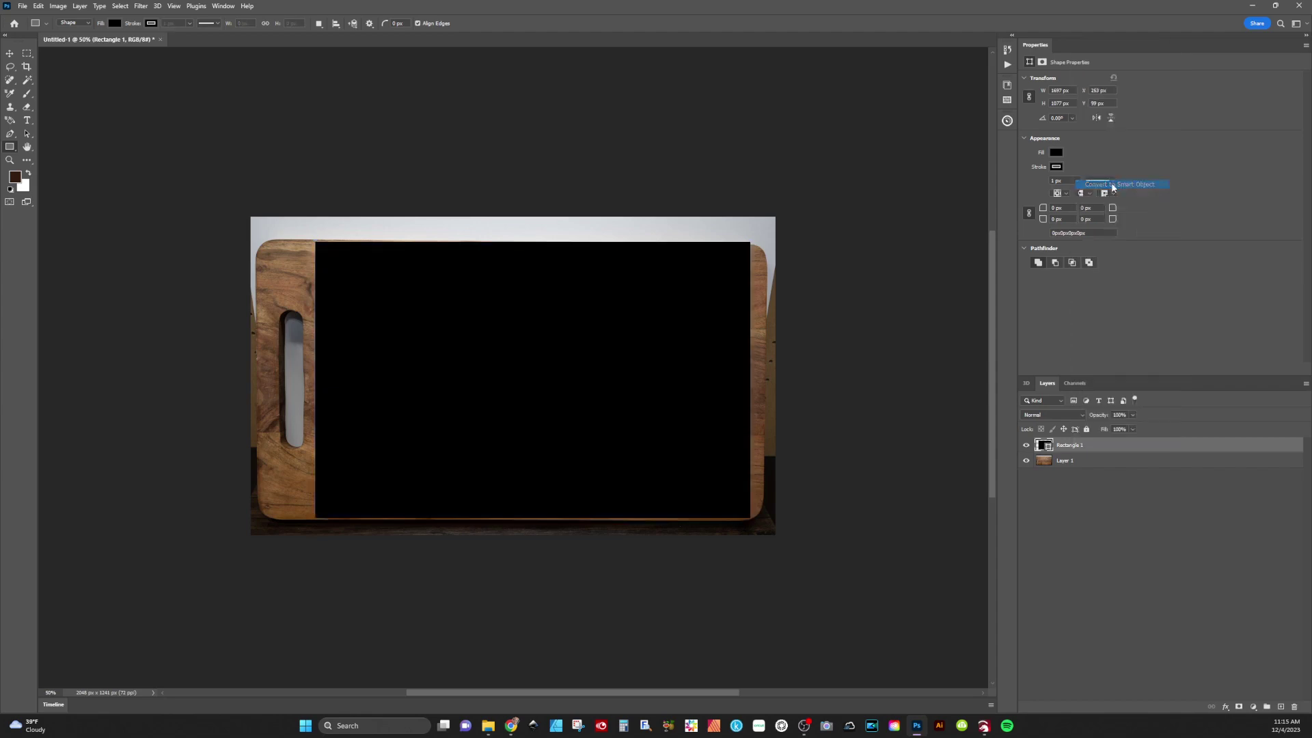
# - Open the smart object's contents and set the rectangle's fill and stroke to No Color
pyautogui.doubleClick(1044, 445)
pyautogui.click(1056, 152)
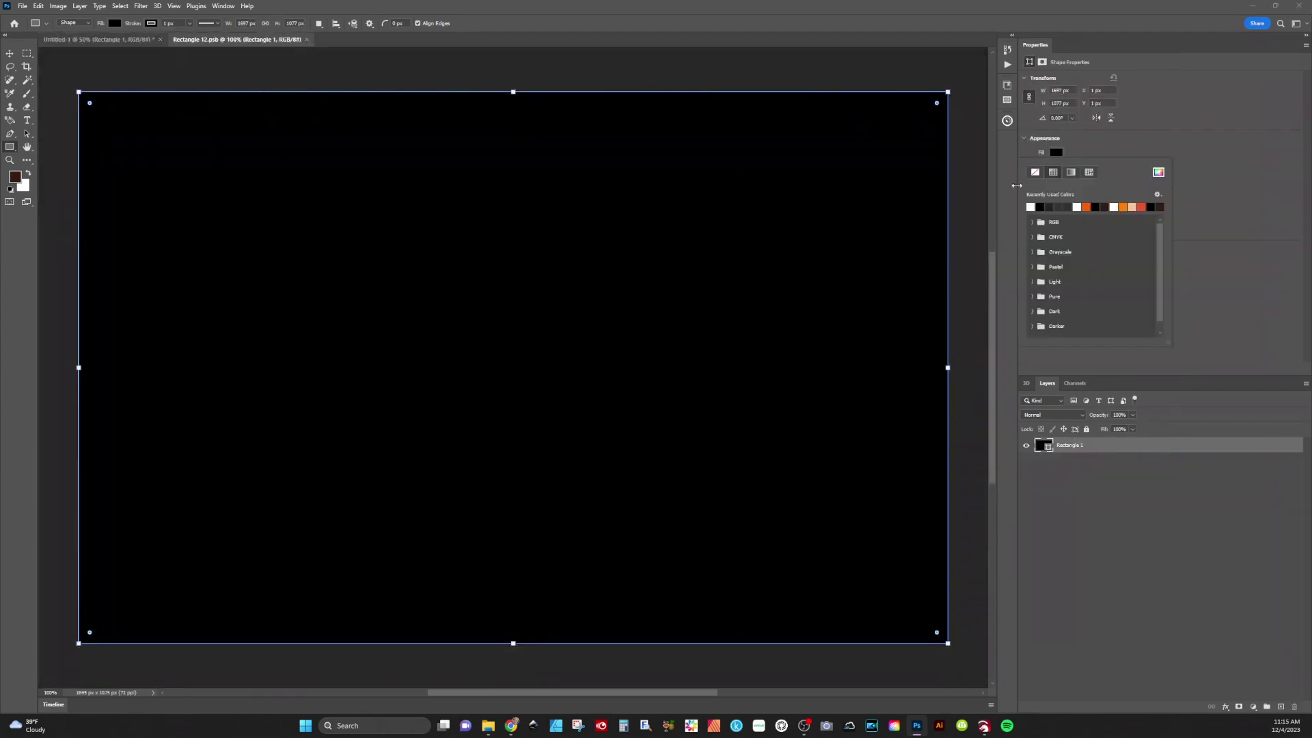
pyautogui.click(1030, 194)
pyautogui.click(1056, 168)
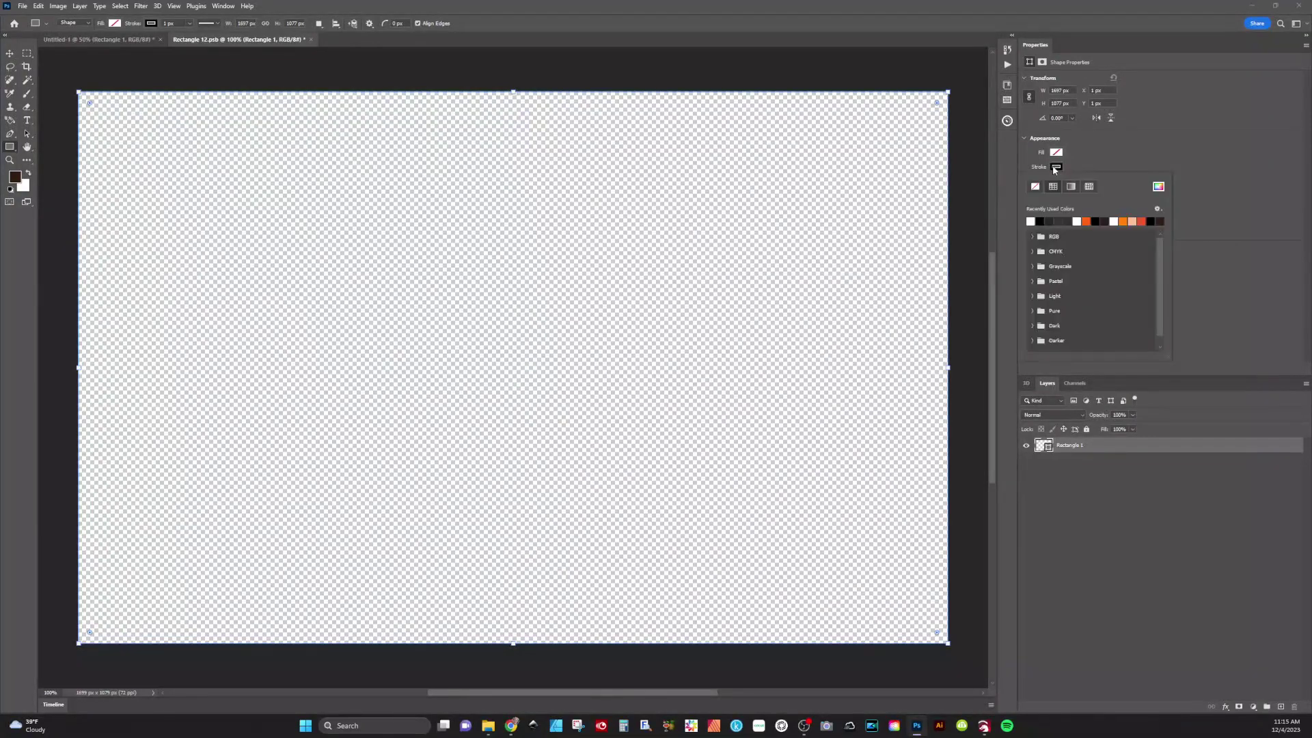
pyautogui.click(1036, 187)
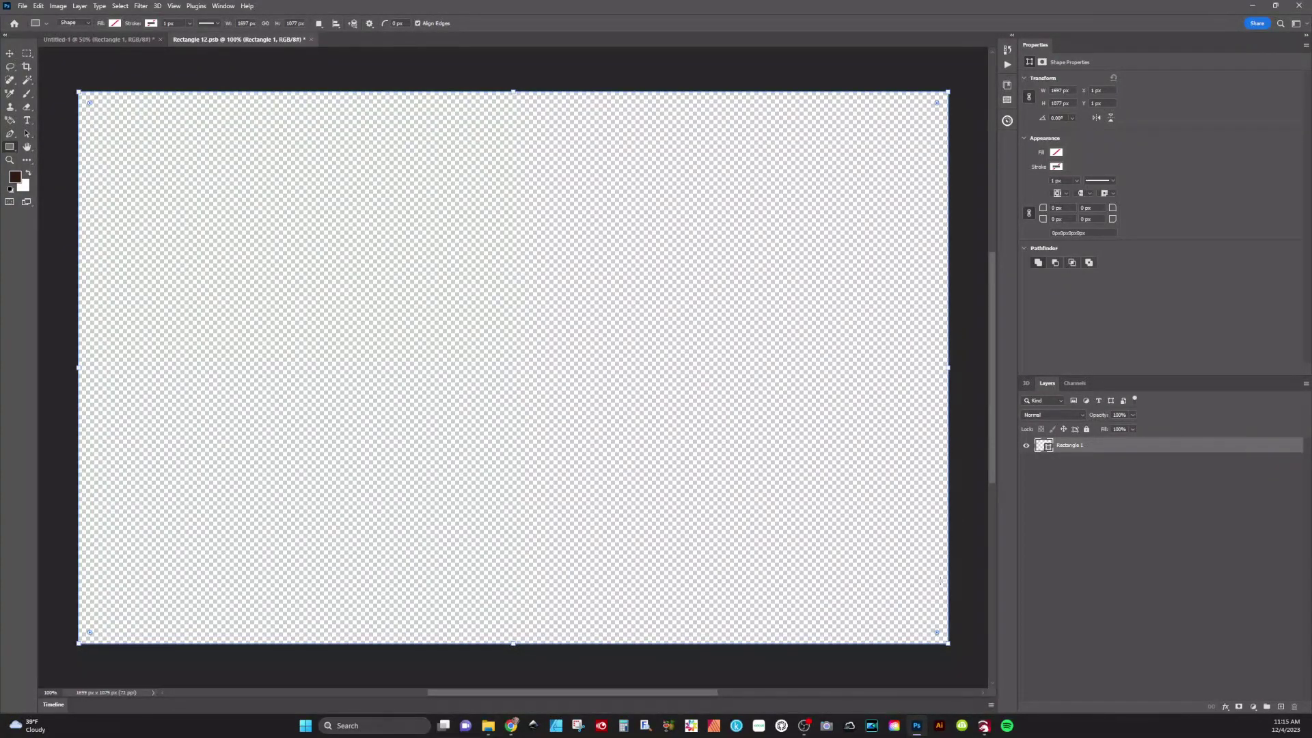
# - Place the SANTA TRAY2 artwork, enlarge it to about 185%, save and return to Untitled-1
pyautogui.click(486, 727)
pyautogui.moveTo(3, 342); pyautogui.dragTo(403, 363)
pyautogui.moveTo(313, 217); pyautogui.dragTo(139, 94)
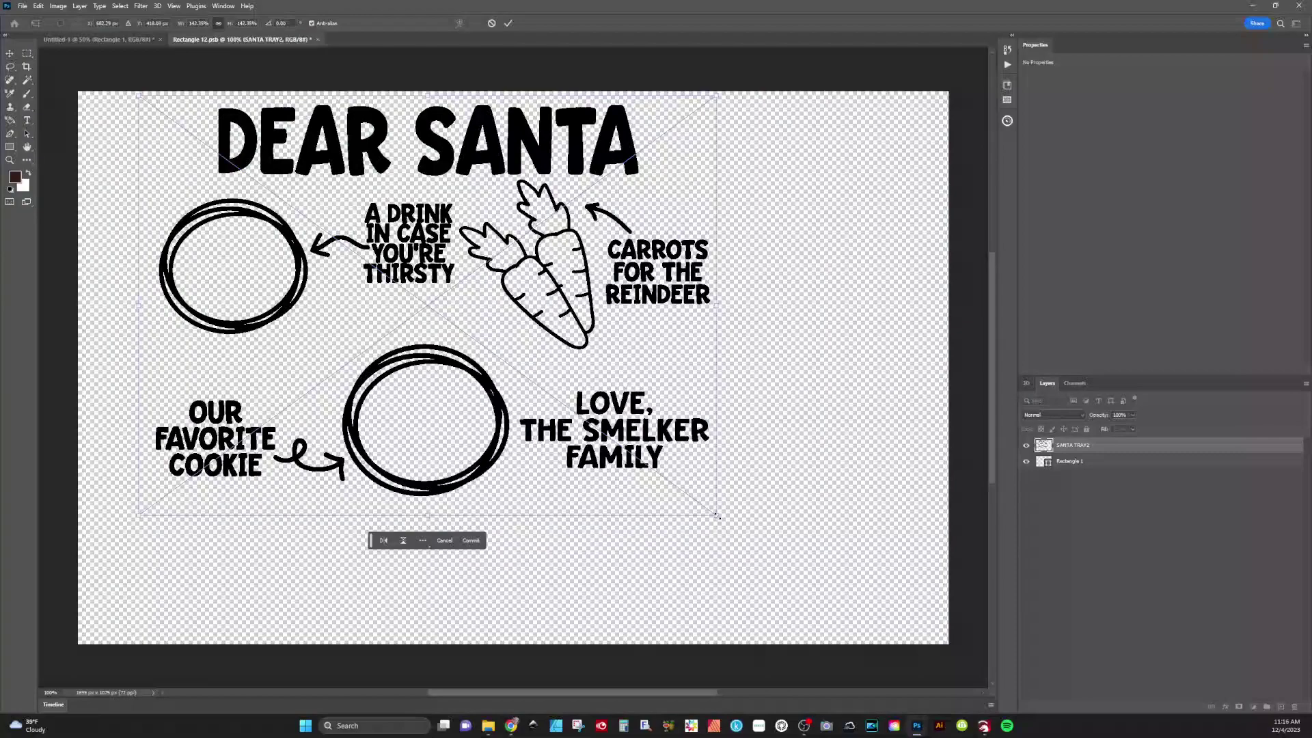
pyautogui.moveTo(714, 516); pyautogui.dragTo(888, 642)
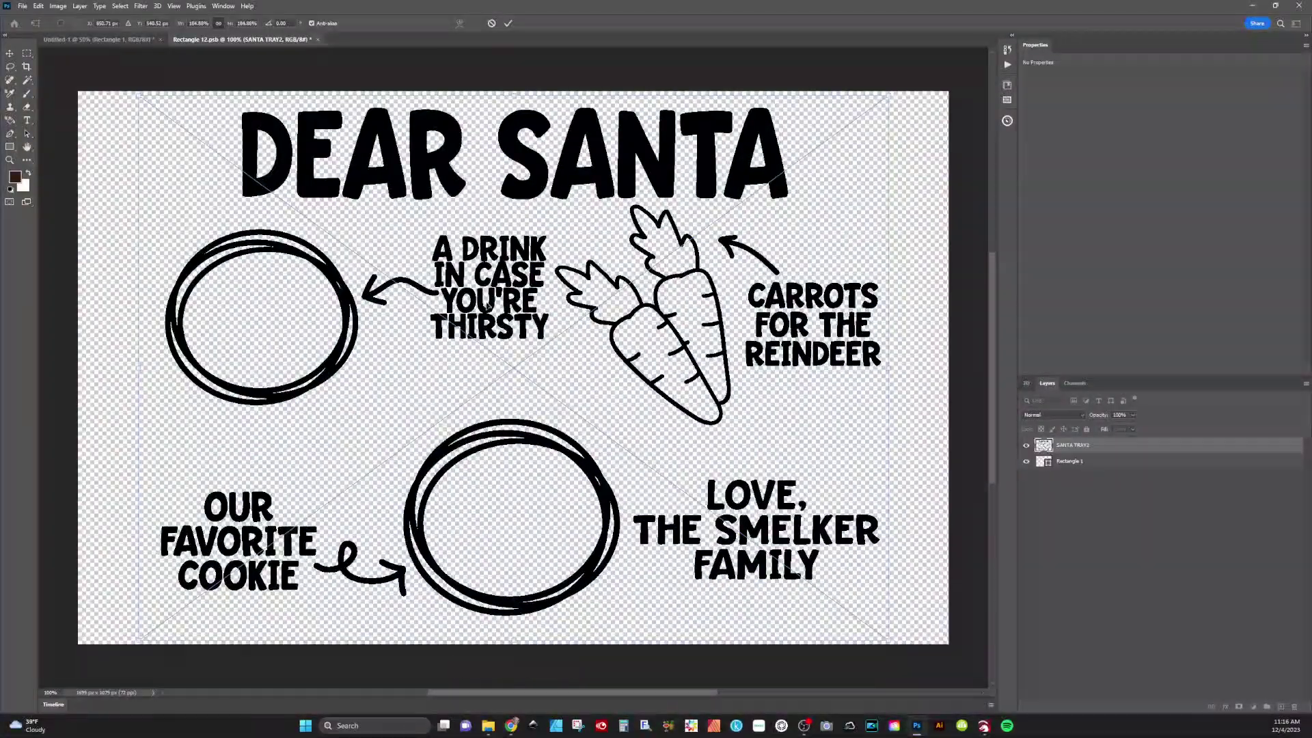
pyautogui.moveTo(487, 307); pyautogui.dragTo(512, 302)
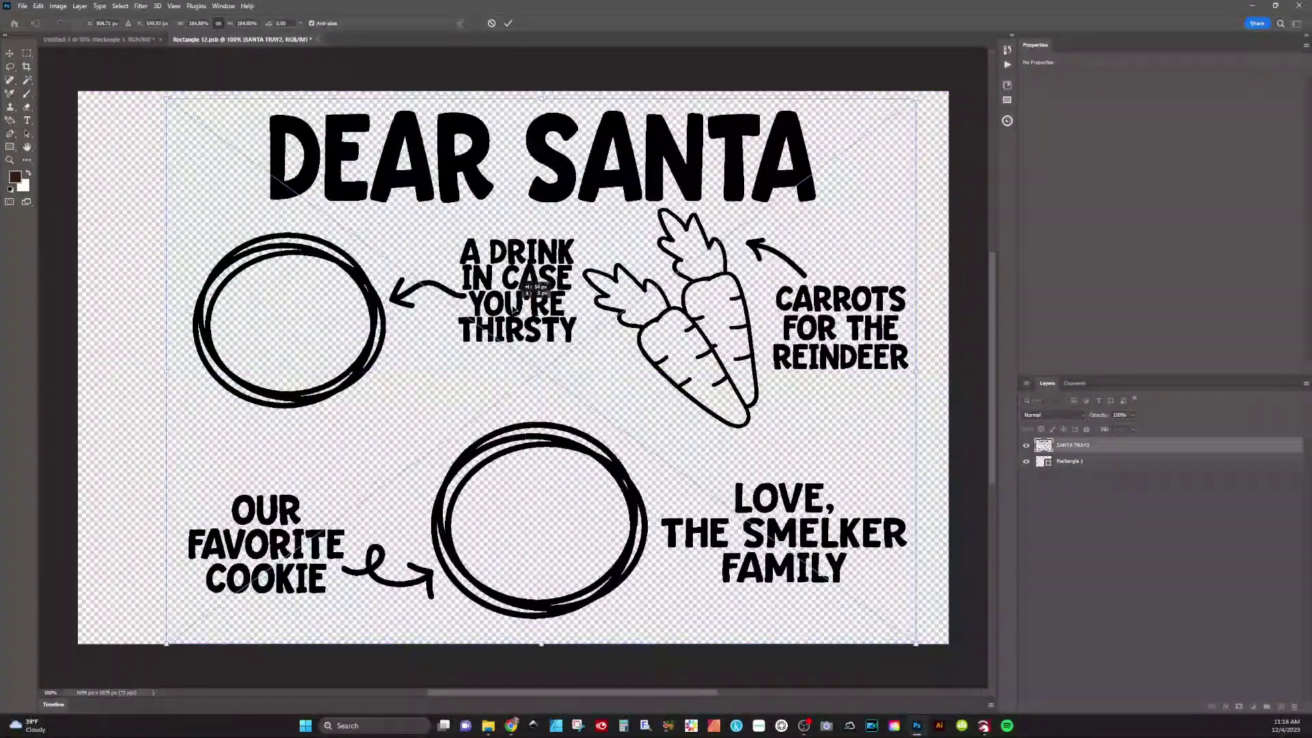
pyautogui.press('Return')
pyautogui.hotkey('ctrl', 's')
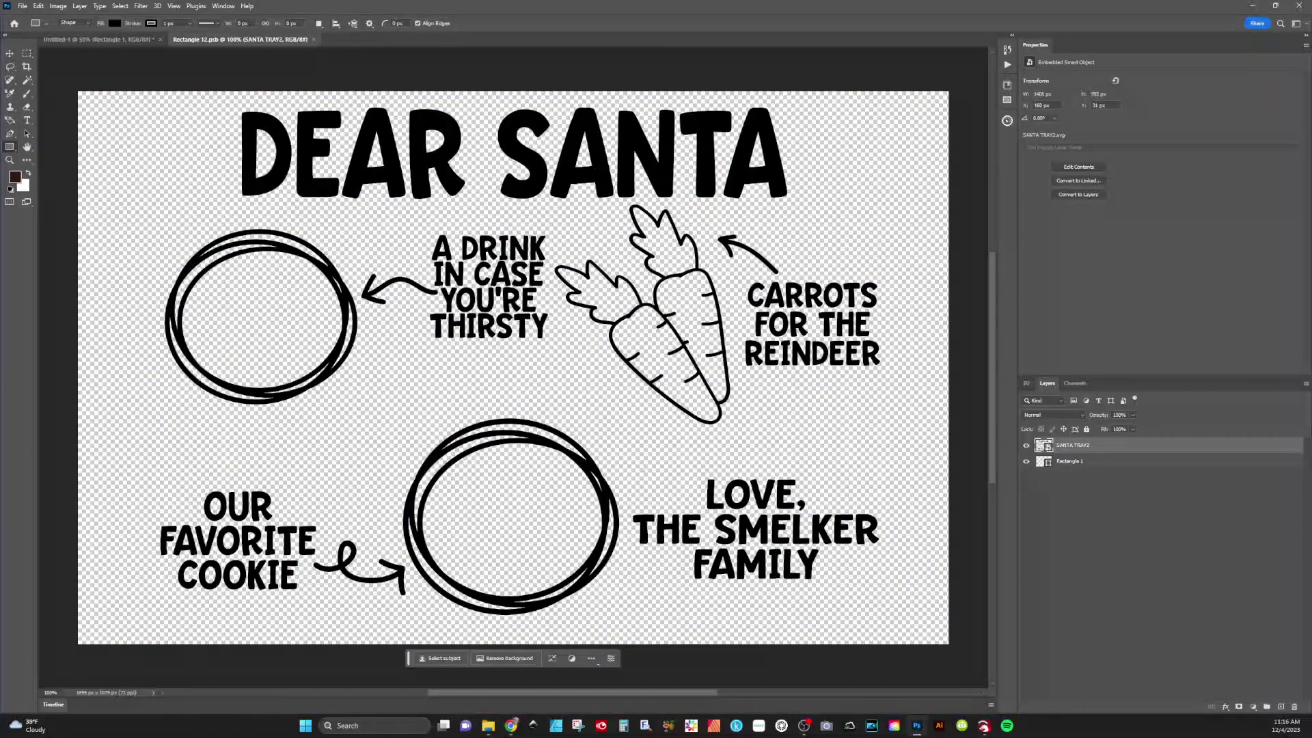
pyautogui.hotkey('ctrl', 'Tab')
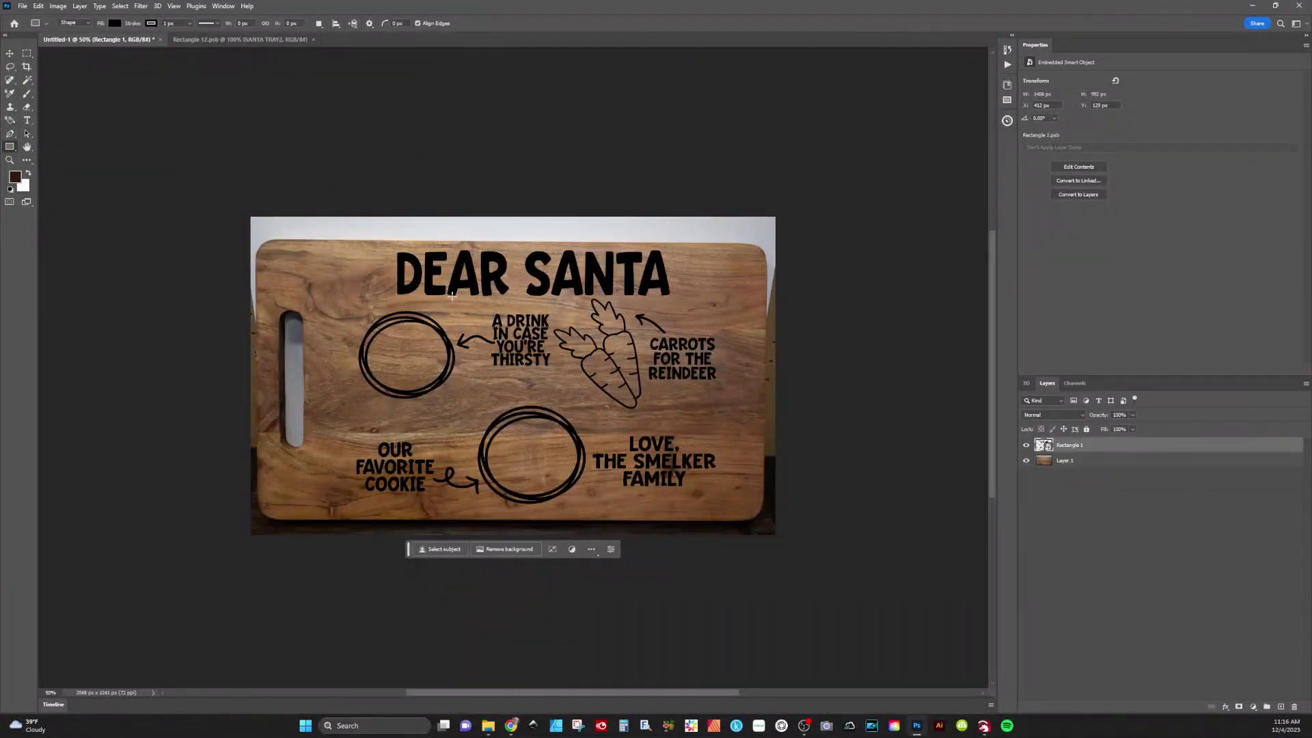
# - Rename the layer 'TOp', duplicate it as 'Bottom' beneath it with 0% fill
pyautogui.doubleClick(1083, 445)
pyautogui.write('TOp')
pyautogui.press('Return')
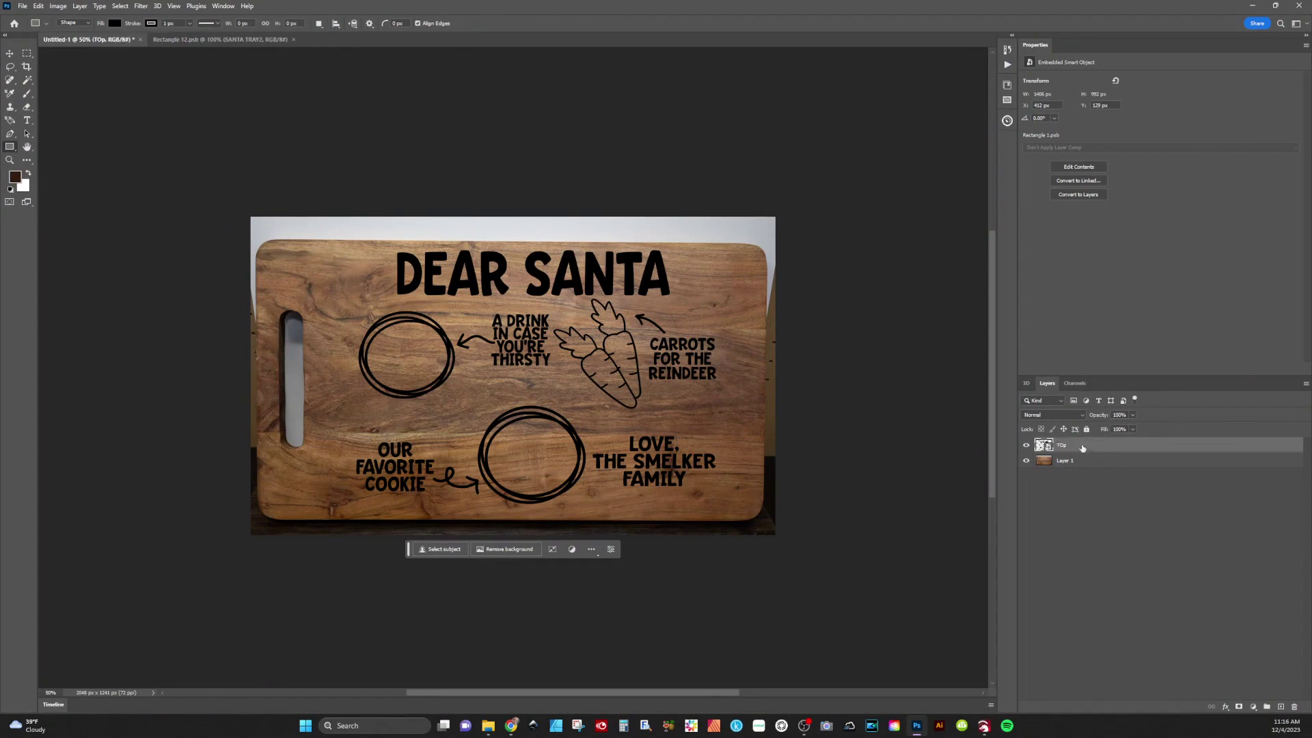
pyautogui.rightClick(1083, 445)
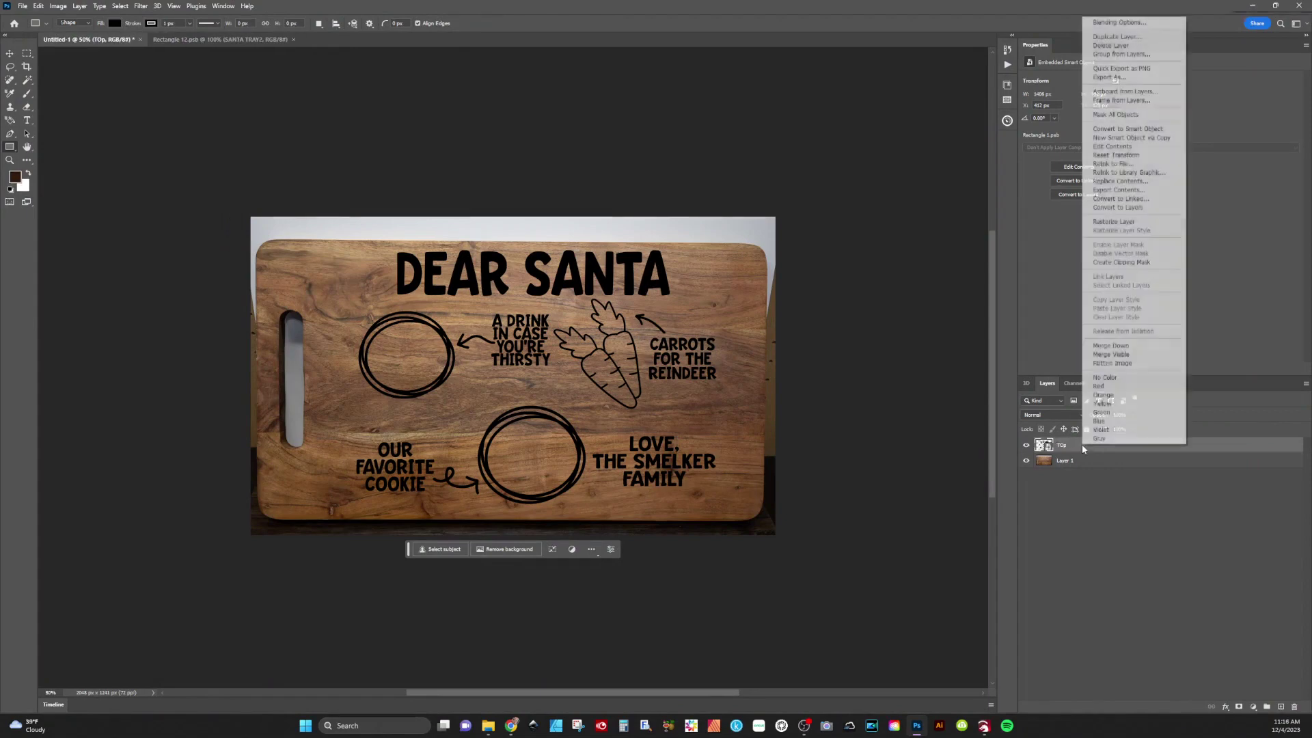
pyautogui.click(1115, 36)
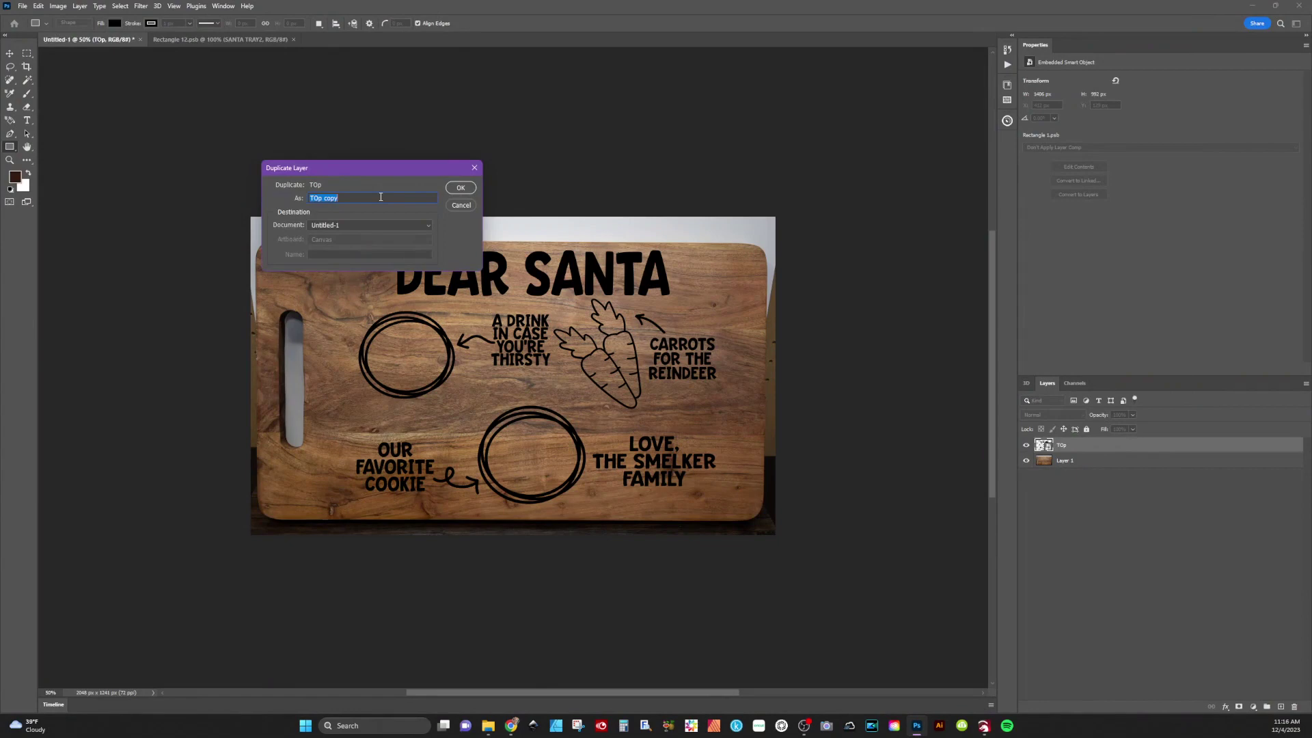
pyautogui.write('Bottom')
pyautogui.press('Return')
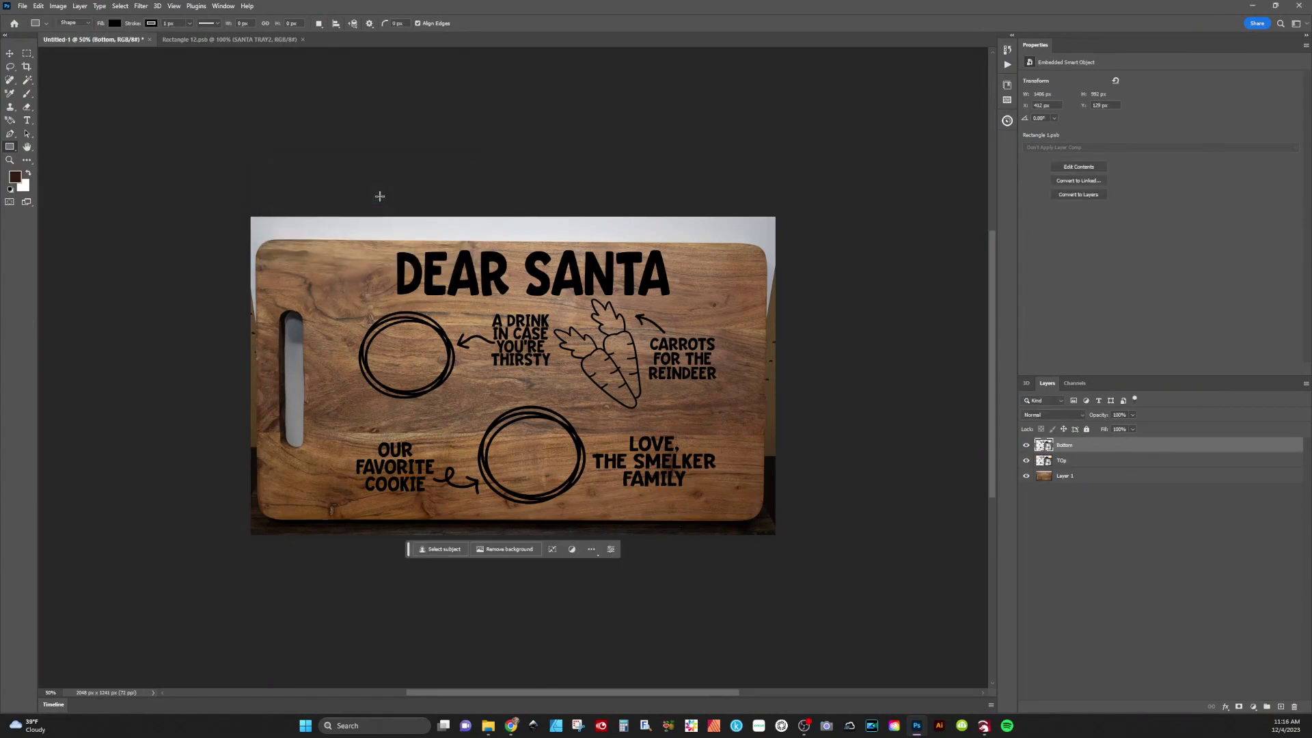
pyautogui.hotkey('ctrl', '[')
pyautogui.hotkey('shift', '0')
pyautogui.hotkey('shift', '0')
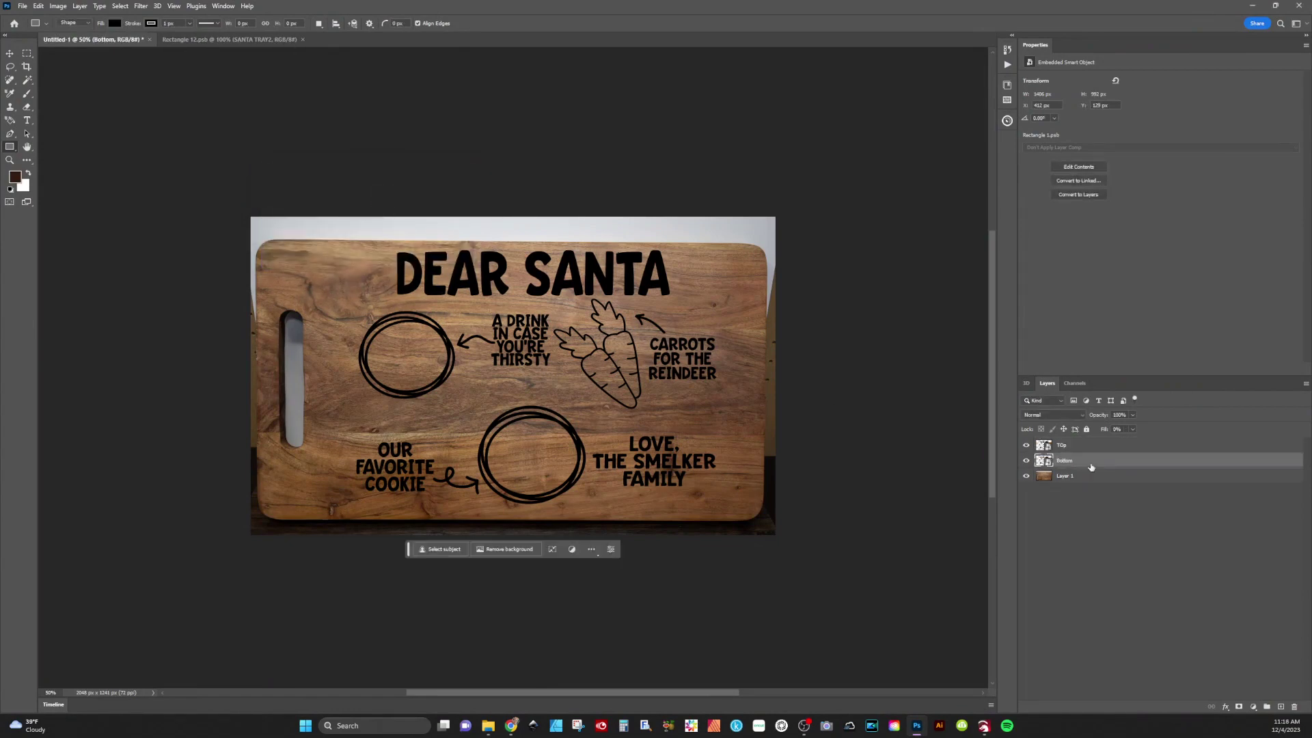
# - Set the TOp layer to 30% opacity and 0% fill
pyautogui.click(1121, 445)
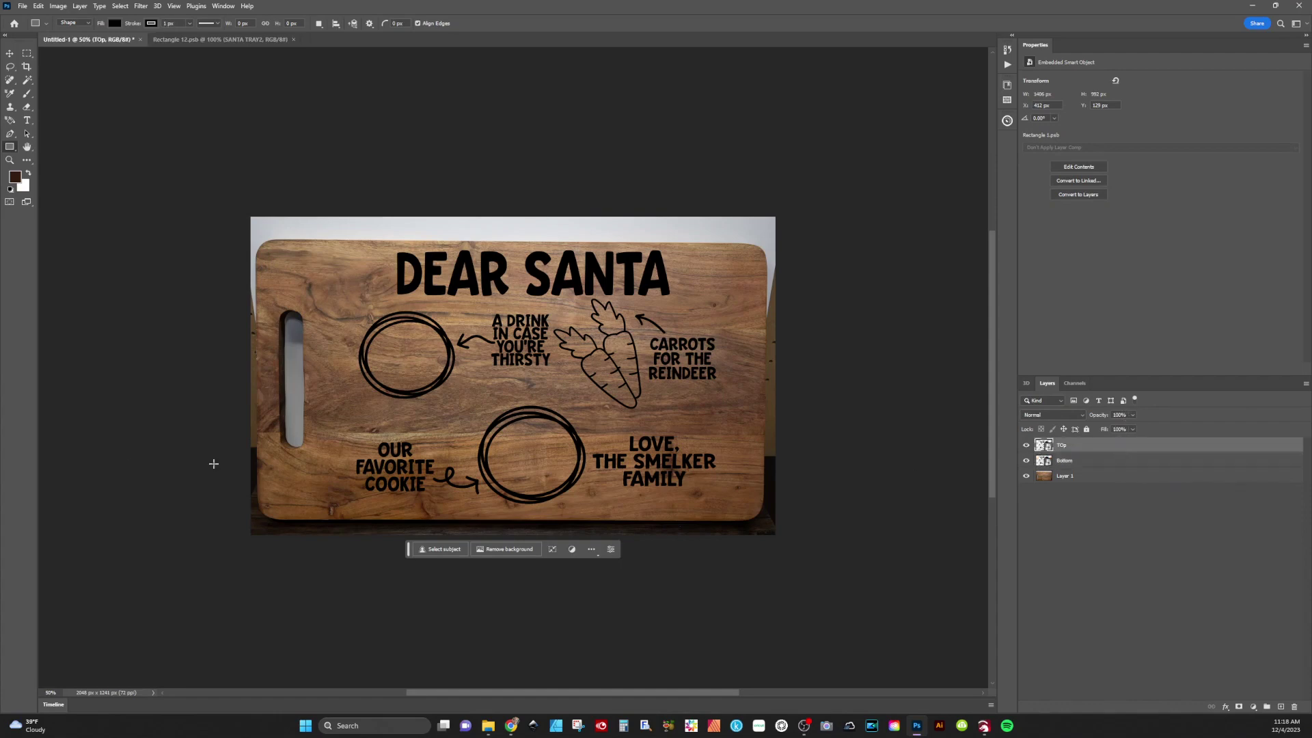
pyautogui.click(1115, 415)
pyautogui.write('30')
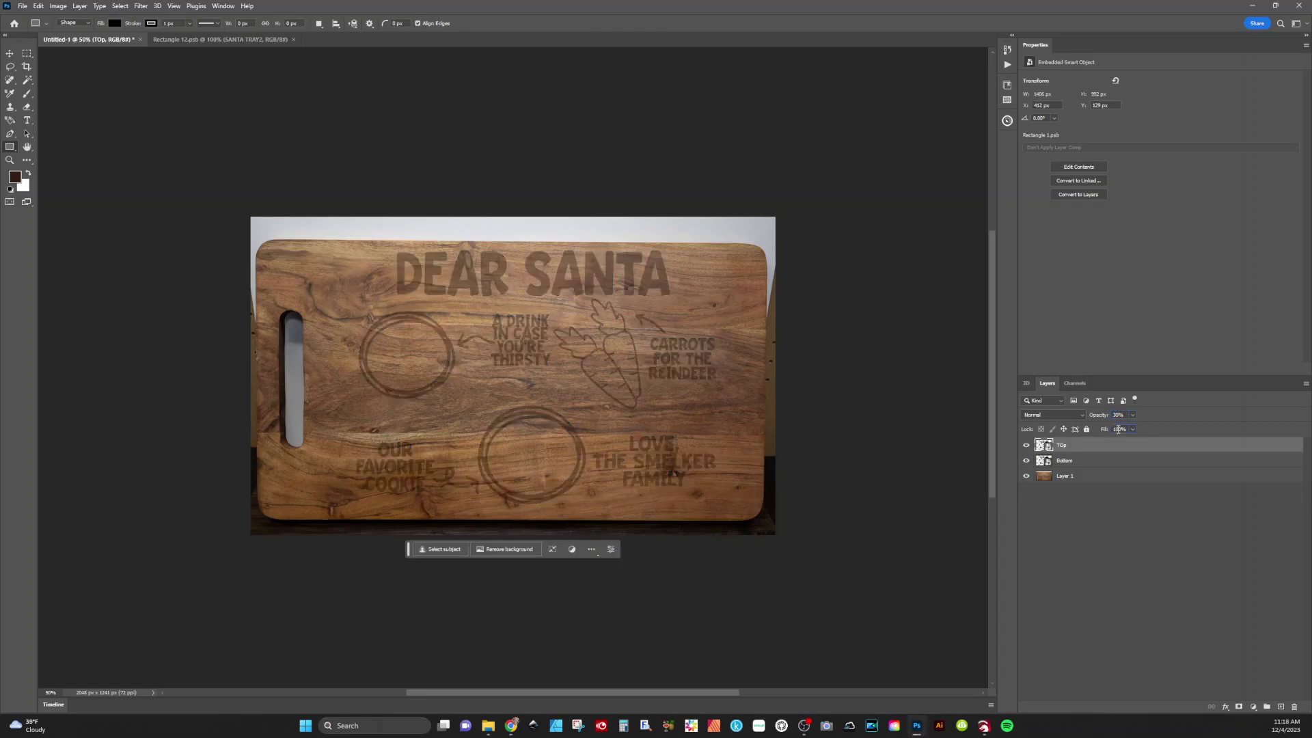
pyautogui.click(1118, 429)
pyautogui.write('0')
pyautogui.press('Return')
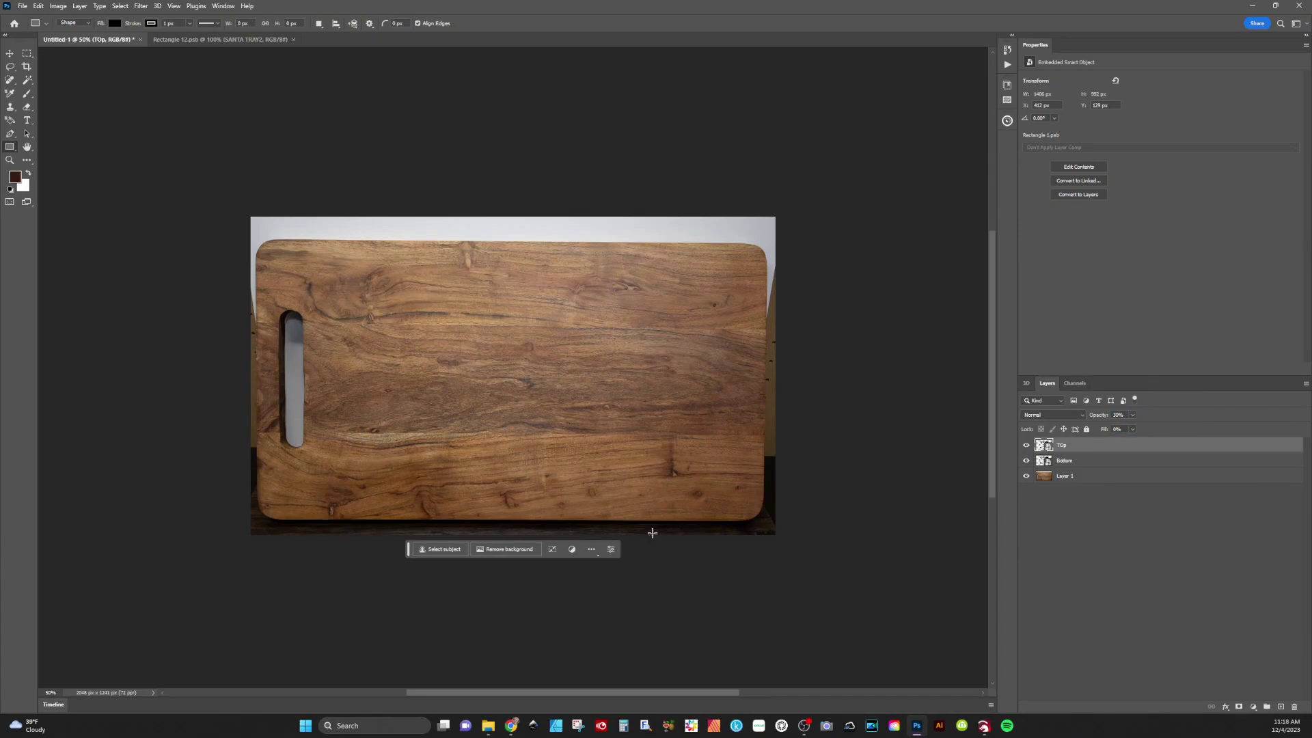
# - Add an Inner Bevel style Bevel & Emboss to TOp and adjust its depth, size and soften values
pyautogui.doubleClick(1079, 448)
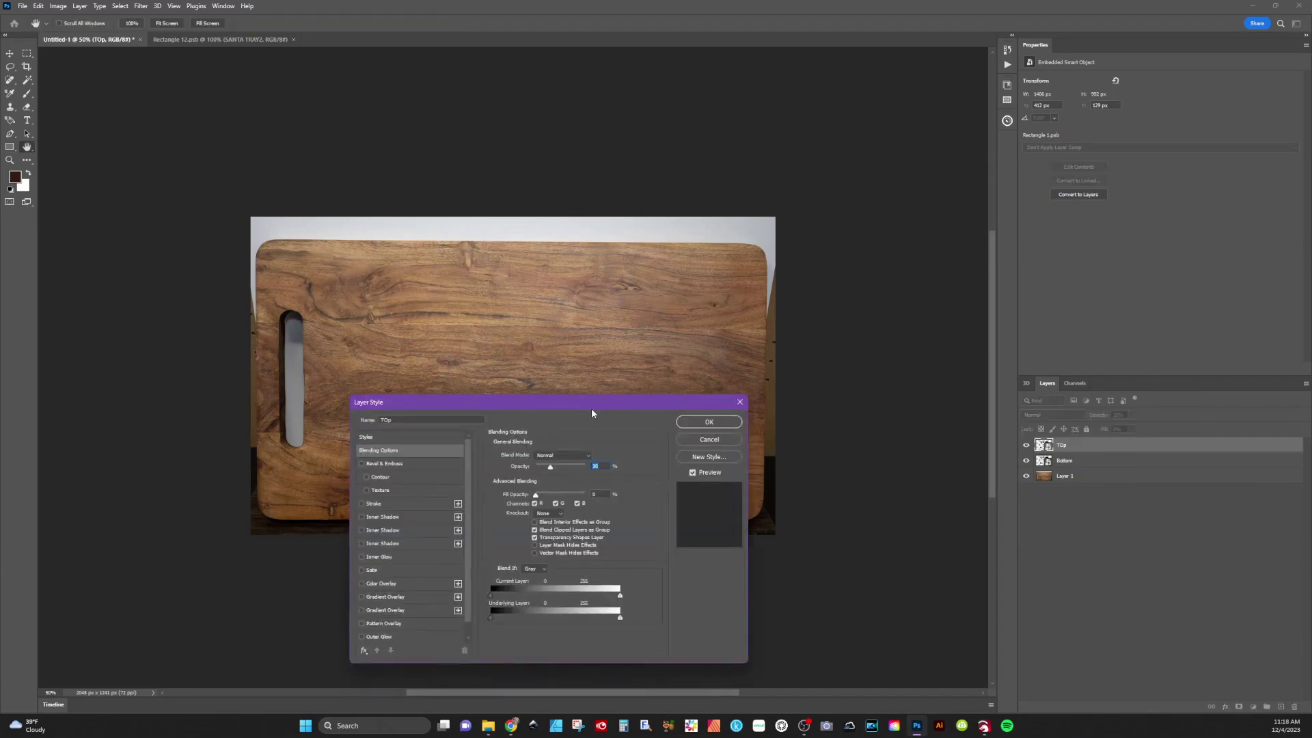
pyautogui.moveTo(591, 403); pyautogui.dragTo(627, 280)
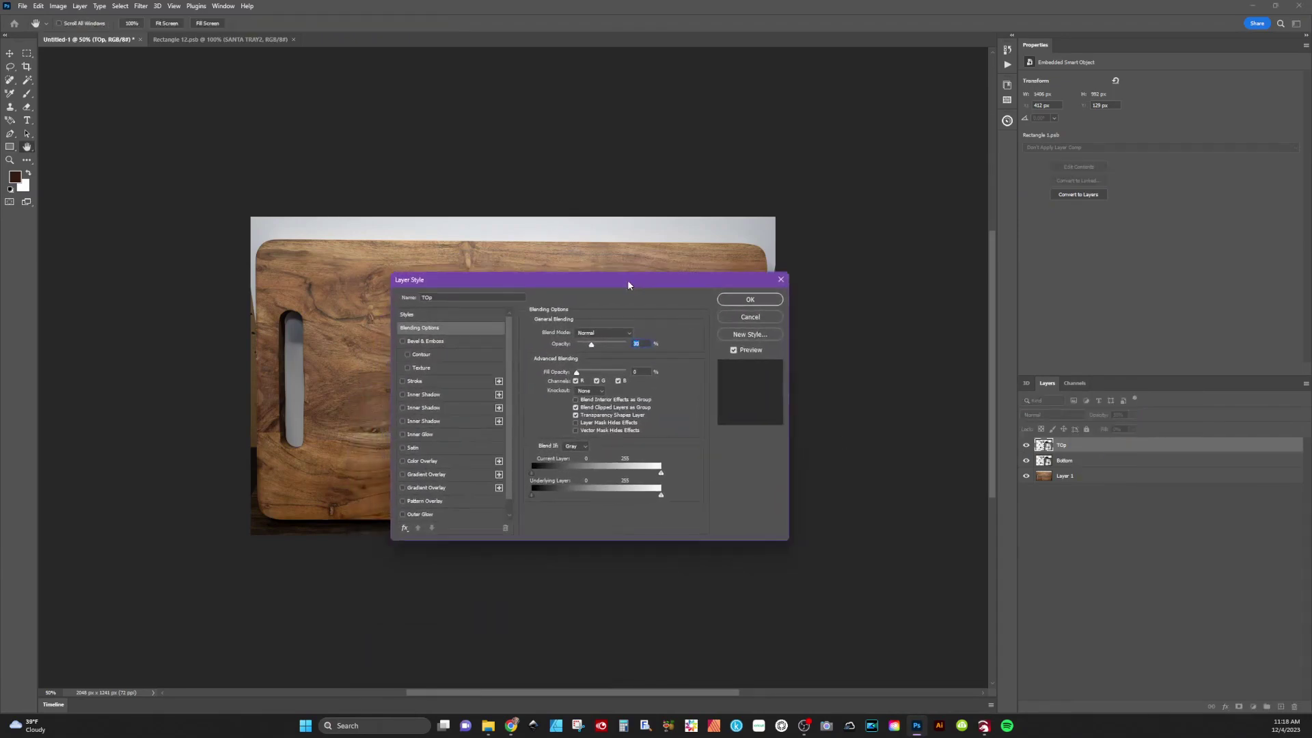
pyautogui.click(436, 342)
pyautogui.moveTo(511, 282); pyautogui.dragTo(522, 380)
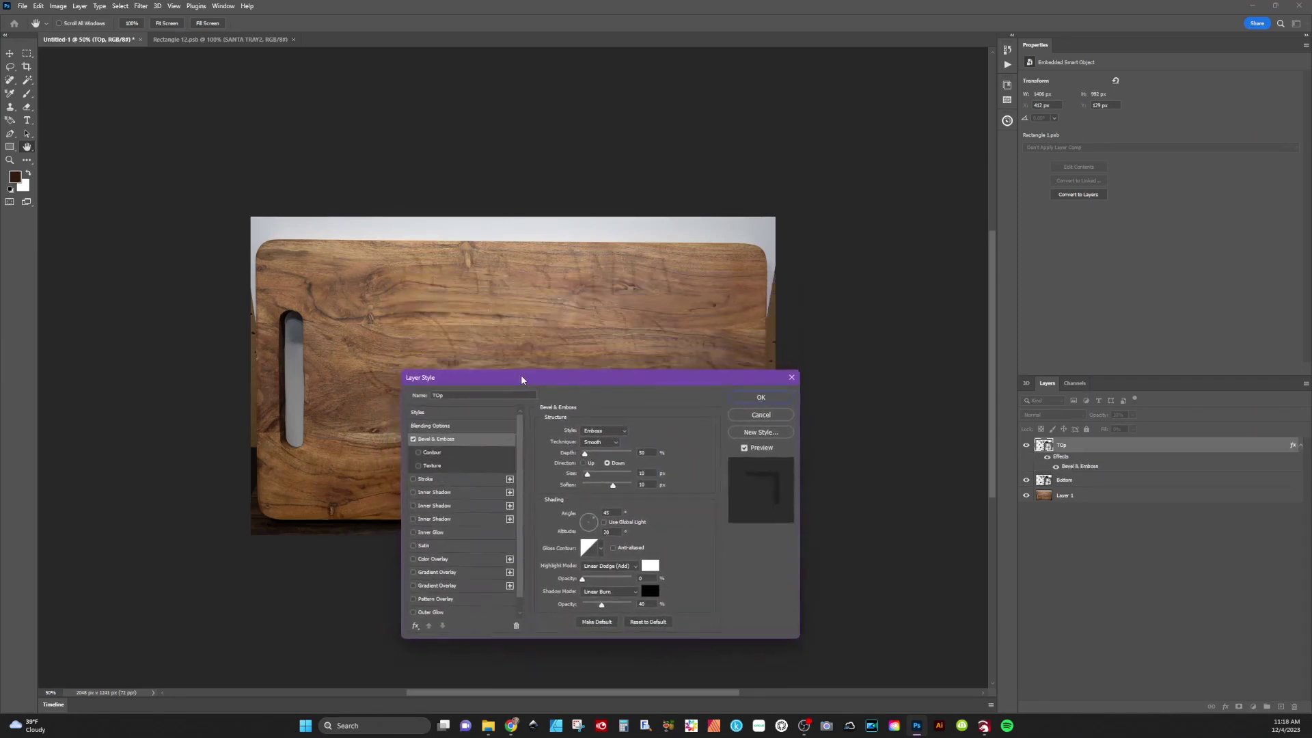
pyautogui.click(608, 431)
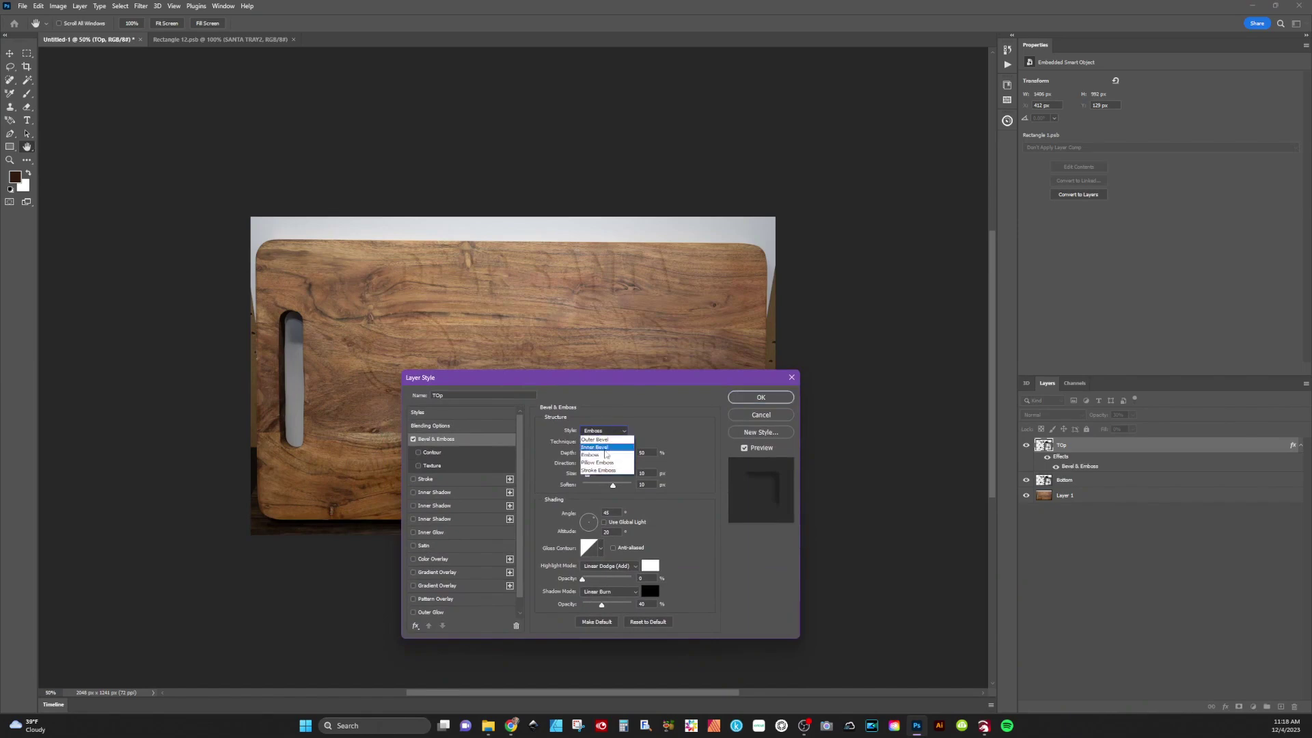
pyautogui.click(606, 447)
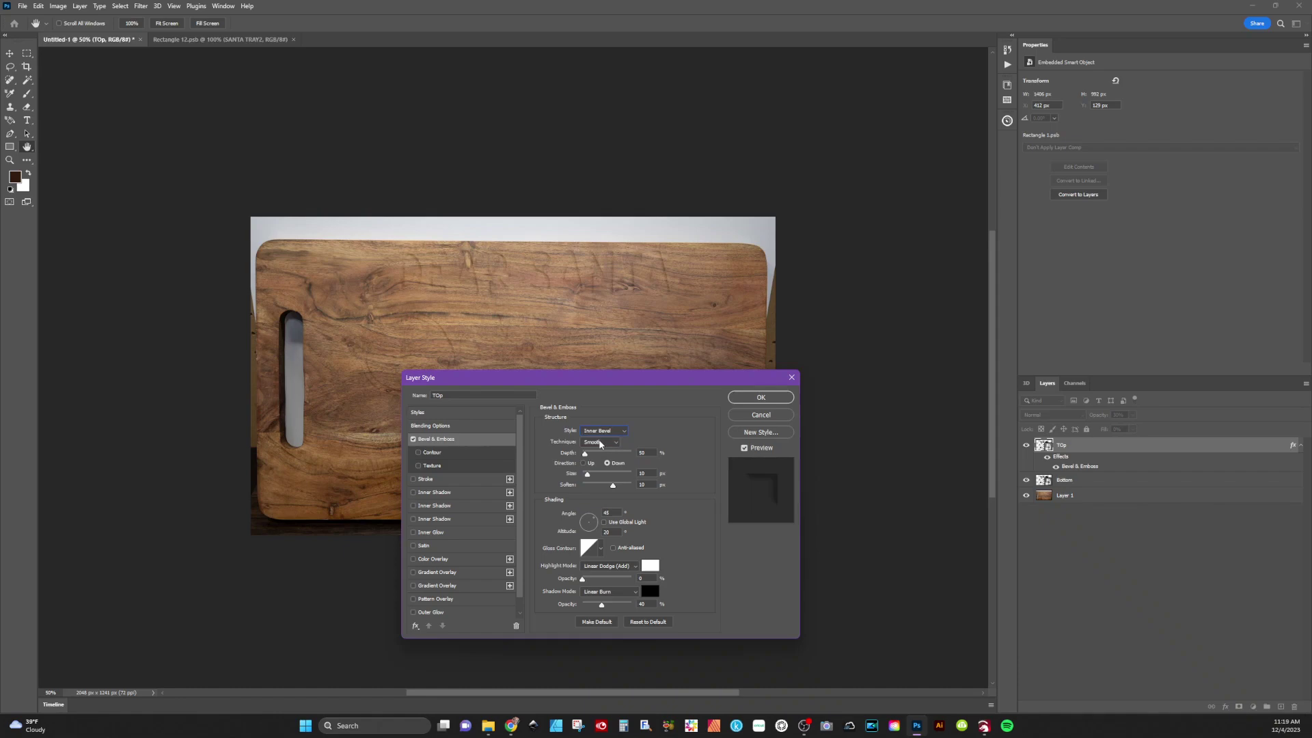
pyautogui.click(649, 473)
pyautogui.click(650, 452)
pyautogui.write('10015')
pyautogui.click(656, 484)
pyautogui.write('1')
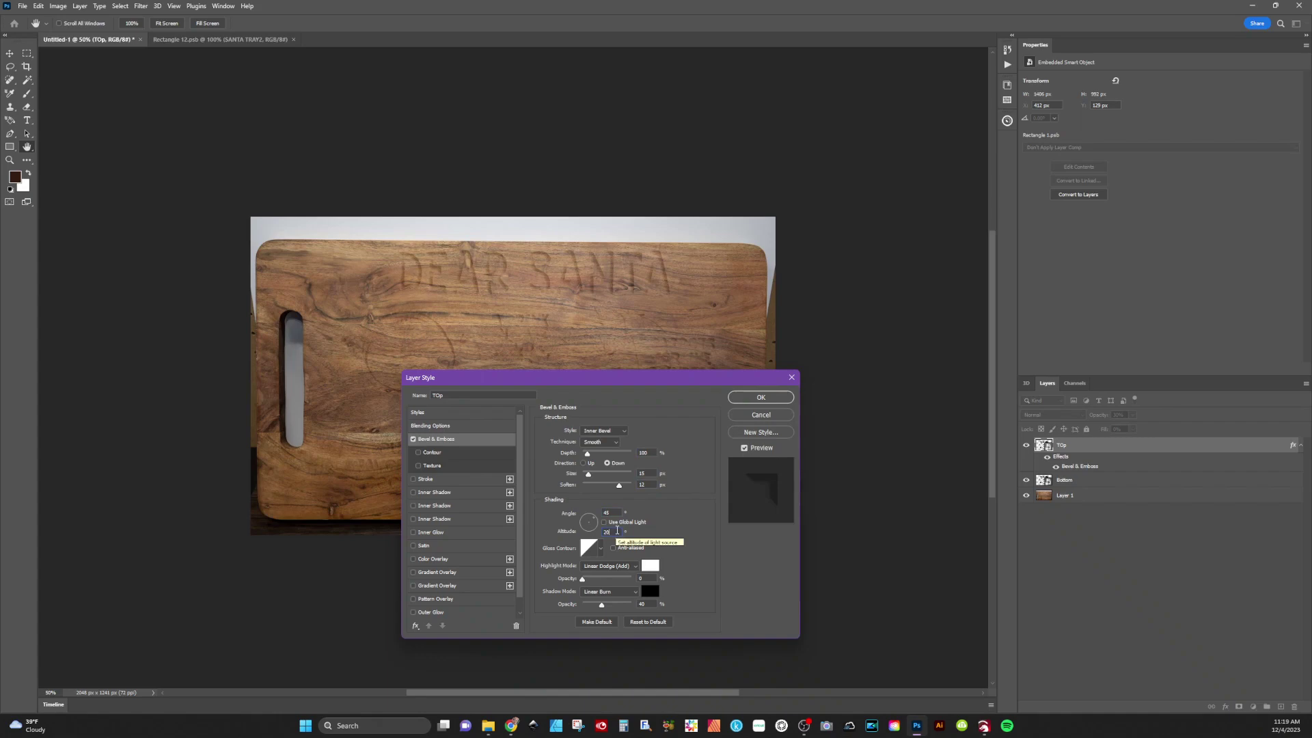
pyautogui.write('0')
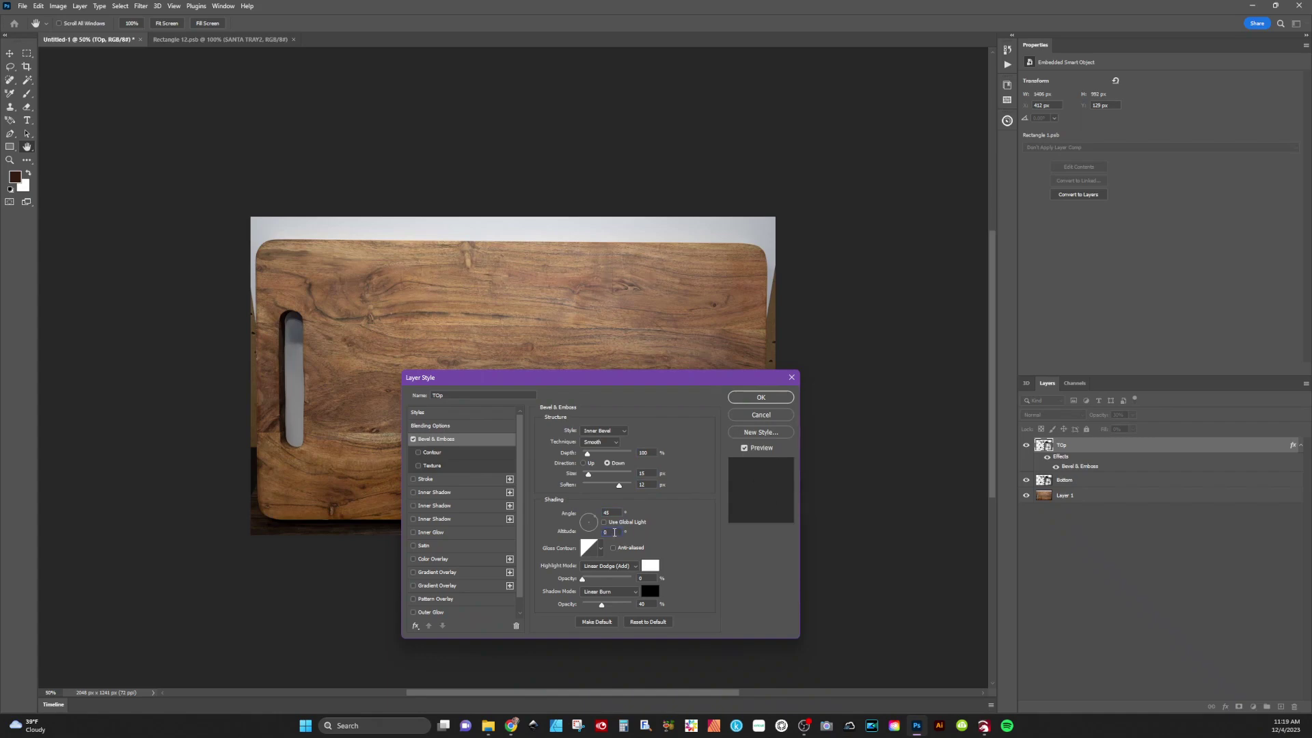
# - Set the bevel highlight to Color Dodge at 45 and shadow to Multiply at 0, then apply
pyautogui.click(604, 566)
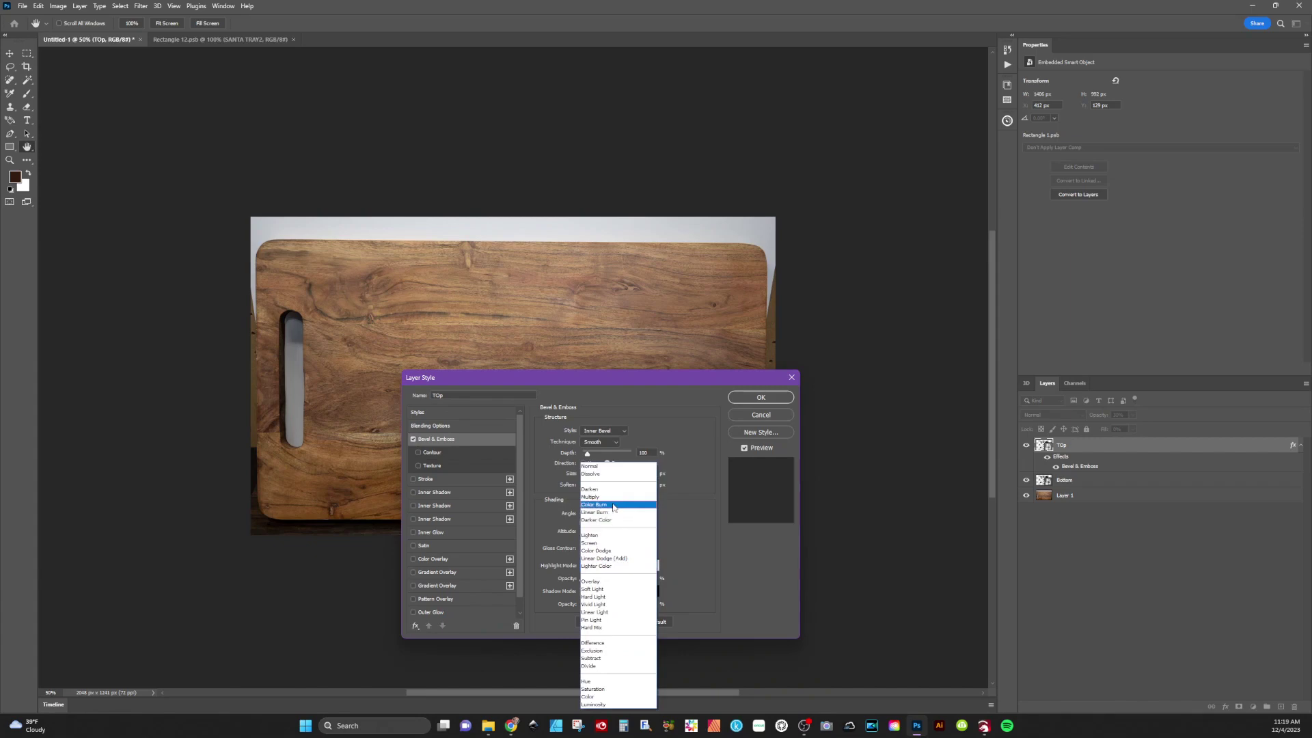
pyautogui.click(617, 551)
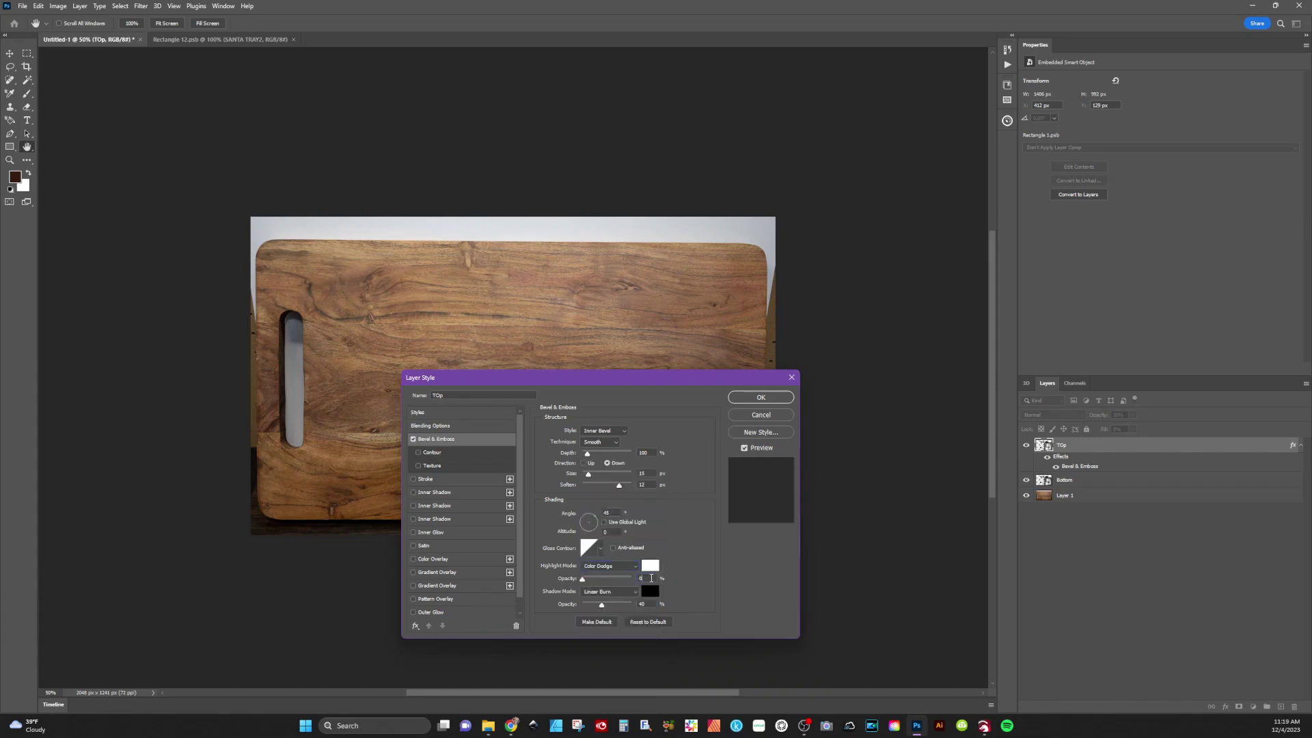
pyautogui.write('45')
pyautogui.click(607, 590)
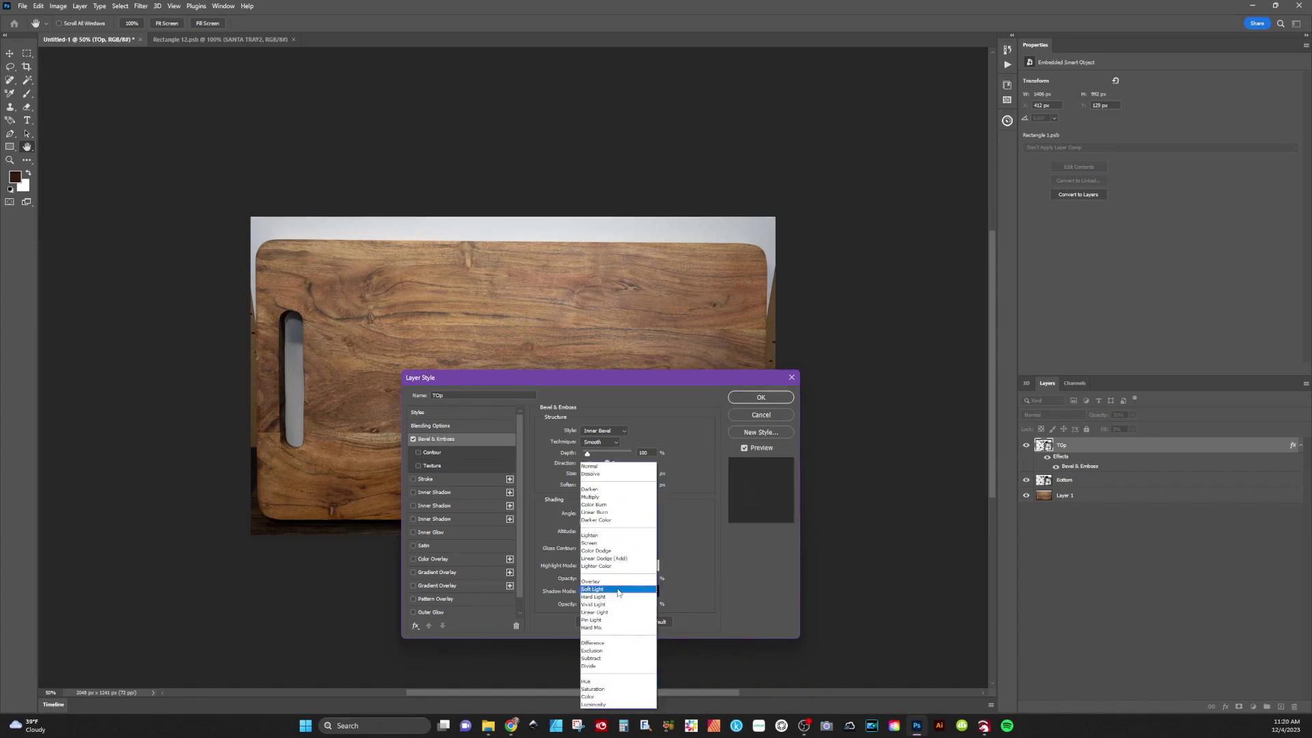
pyautogui.click(614, 497)
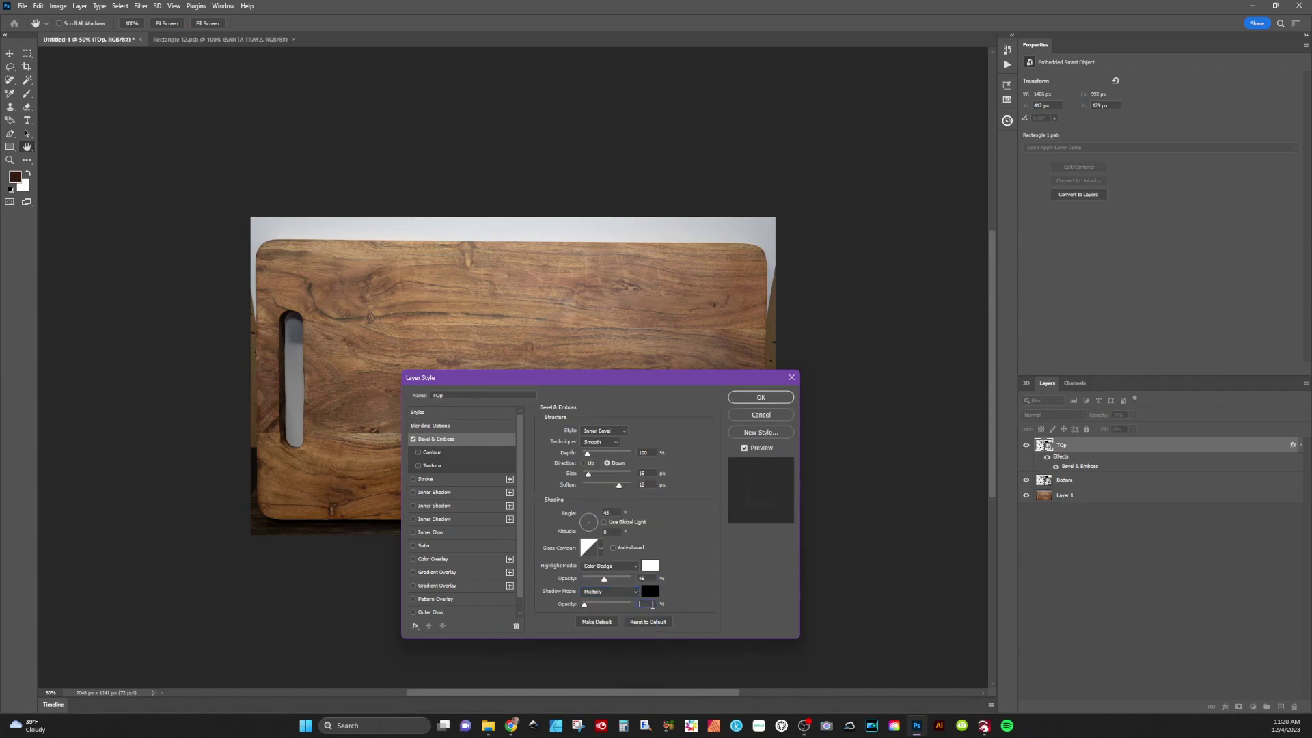
pyautogui.write('0')
pyautogui.hotkey('ctrl', 'a')
pyautogui.click(770, 401)
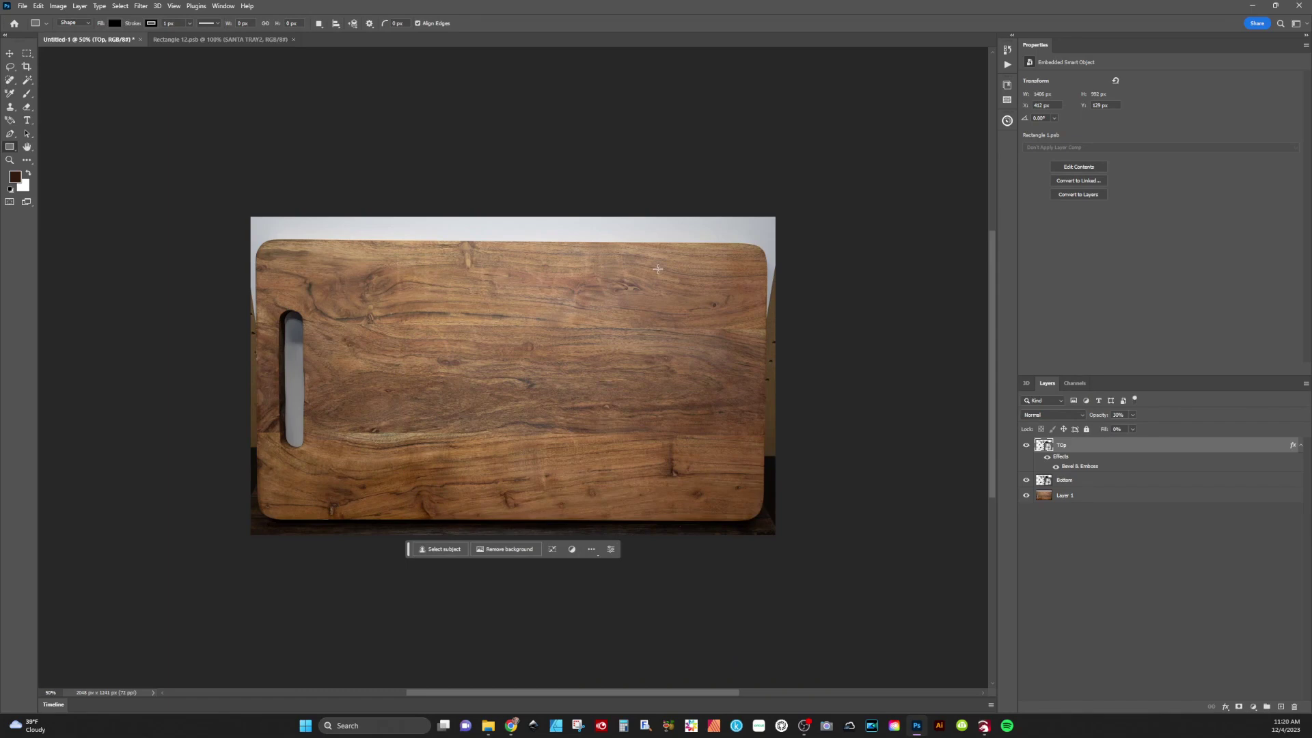
pyautogui.hotkey('alt', '[')
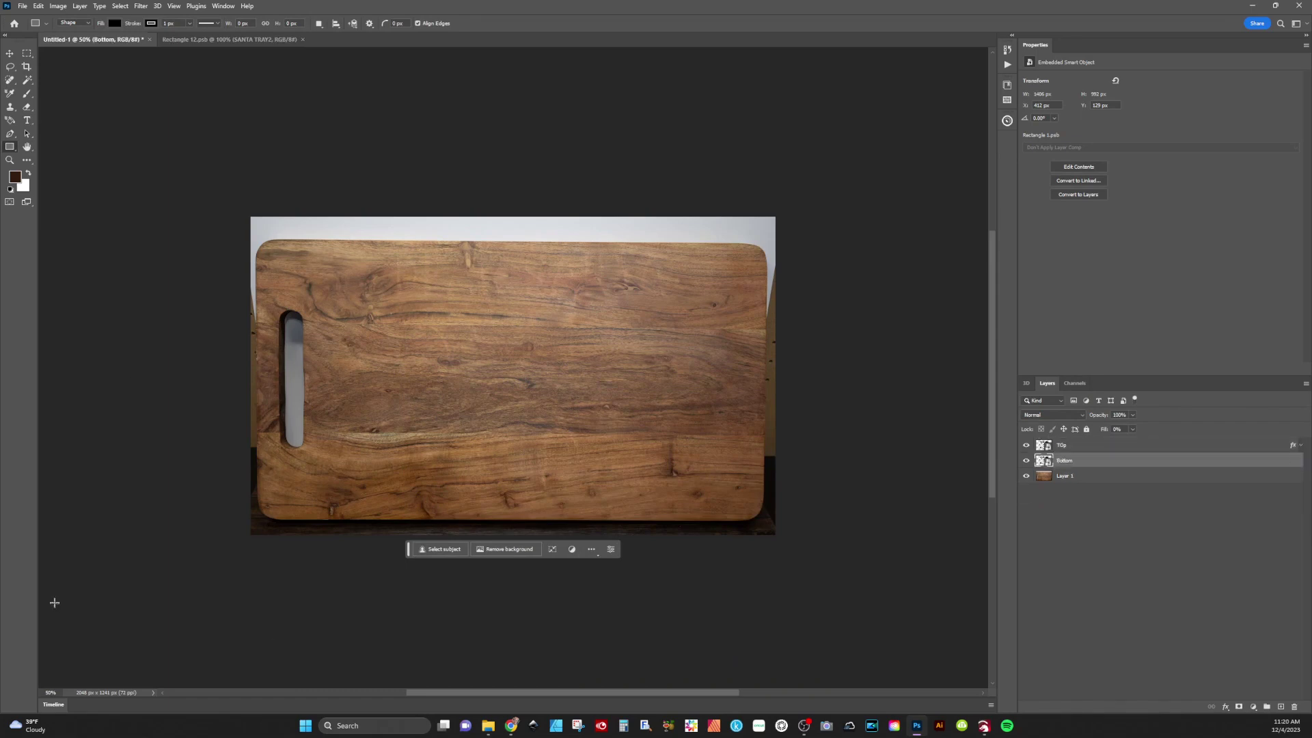
# - Give the Bottom layer an Emboss bevel with depth 50, soften 10 and altitude 20
pyautogui.doubleClick(1060, 460)
pyautogui.click(439, 442)
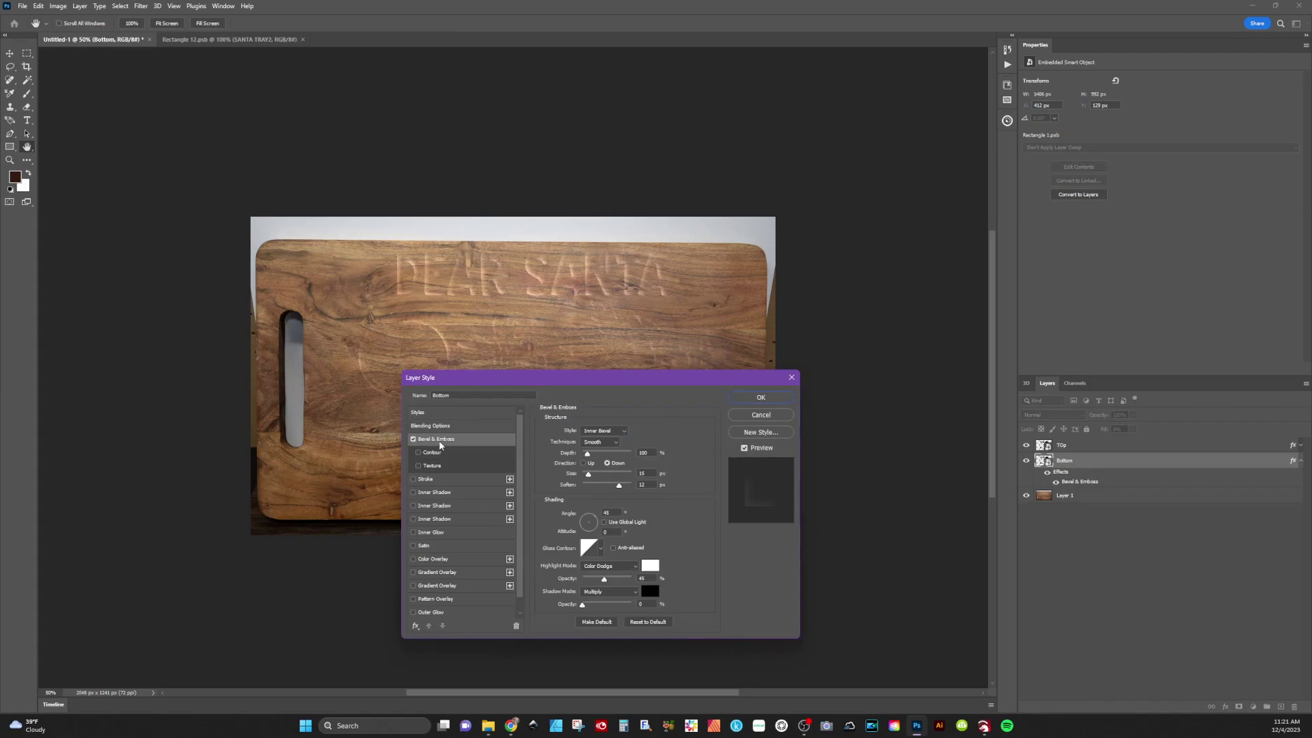
pyautogui.moveTo(525, 379); pyautogui.dragTo(560, 354)
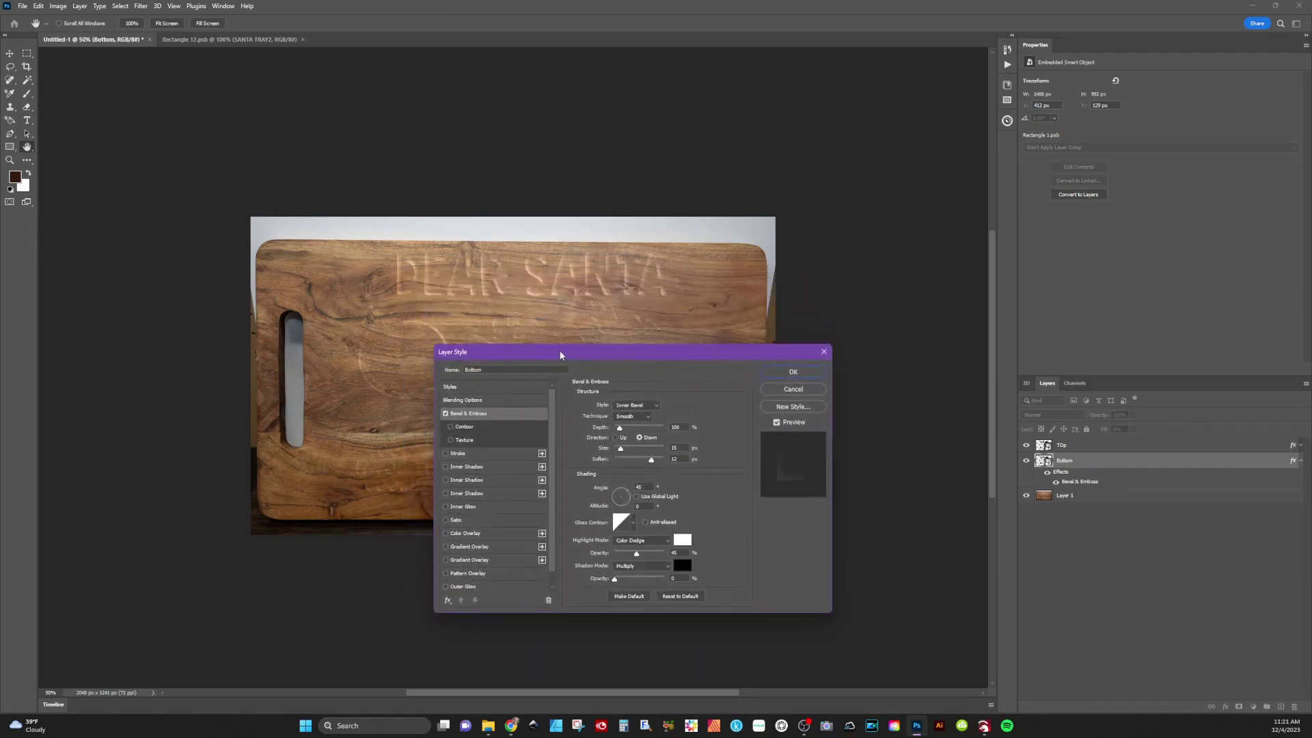
pyautogui.click(655, 408)
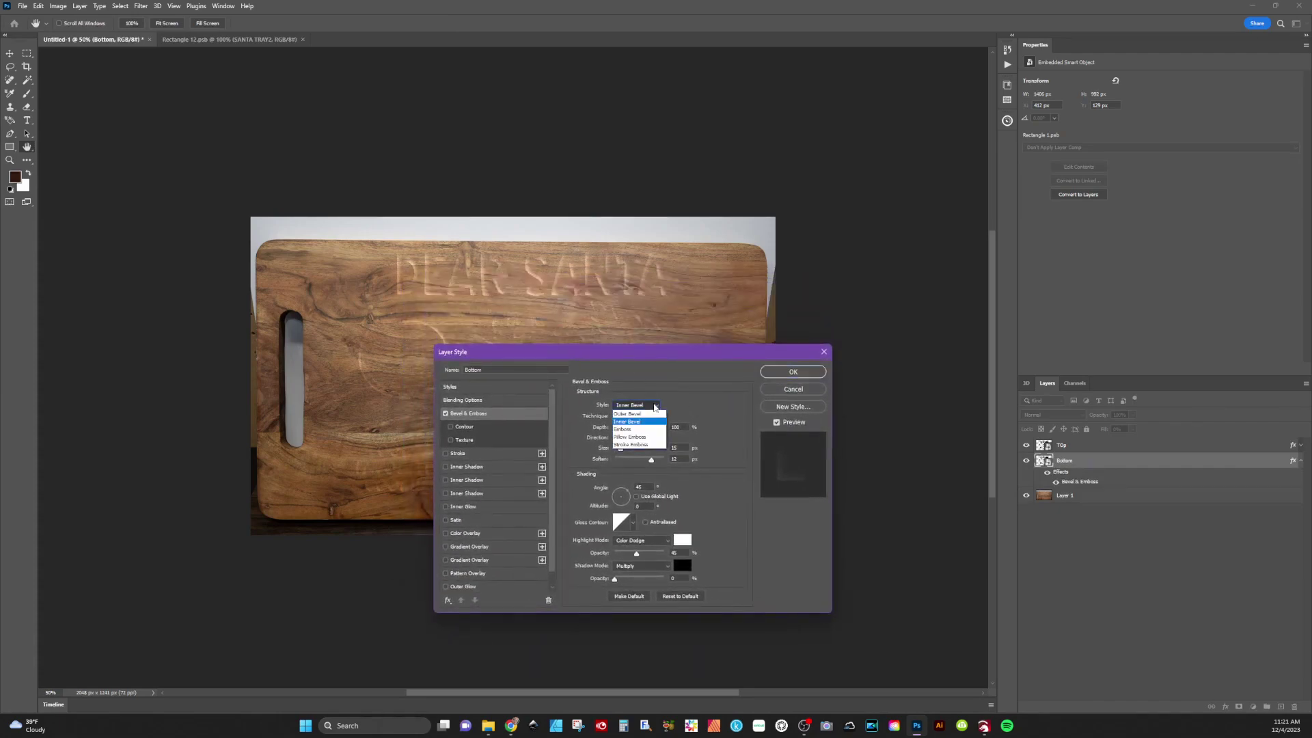
pyautogui.click(632, 430)
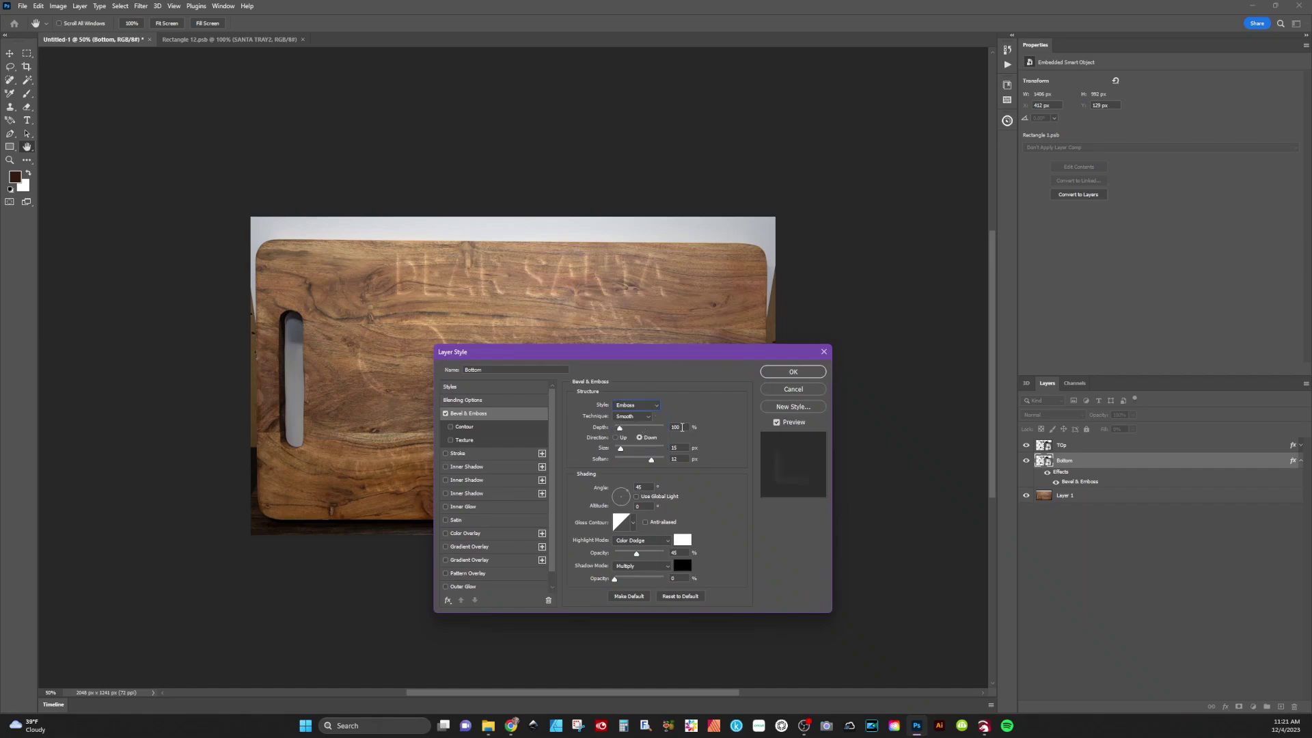
pyautogui.click(681, 427)
pyautogui.write('50')
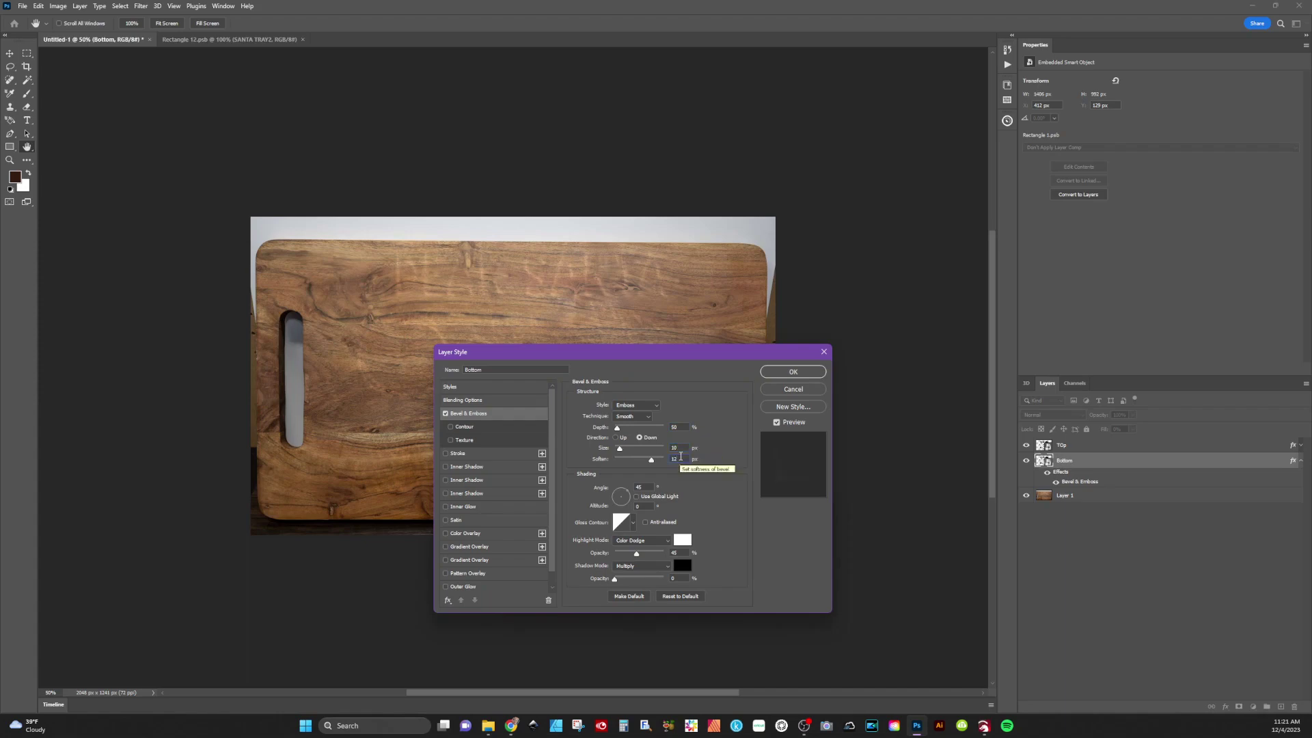
pyautogui.write('10')
pyautogui.write('20')
# - Set the emboss highlight to Linear Dodge, shadow to Linear Burn at 40%, and add Inner Shadow
pyautogui.click(647, 541)
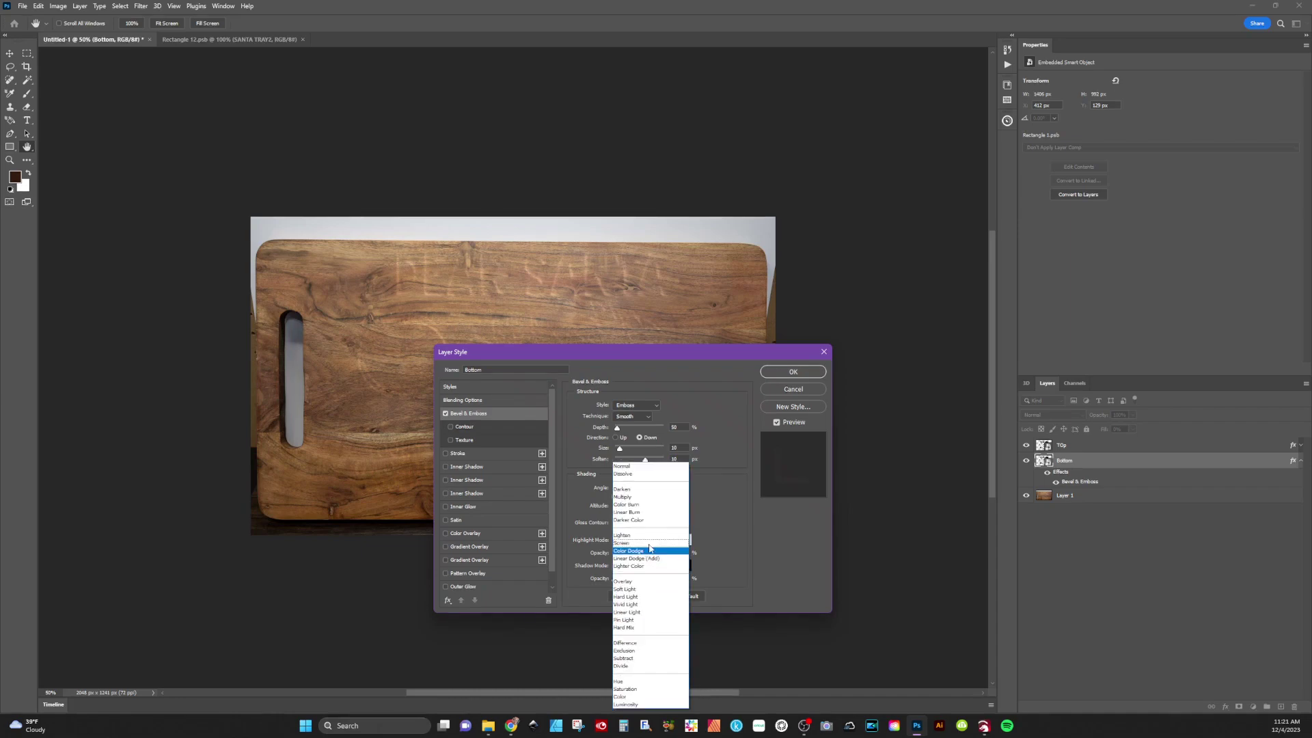
pyautogui.click(654, 558)
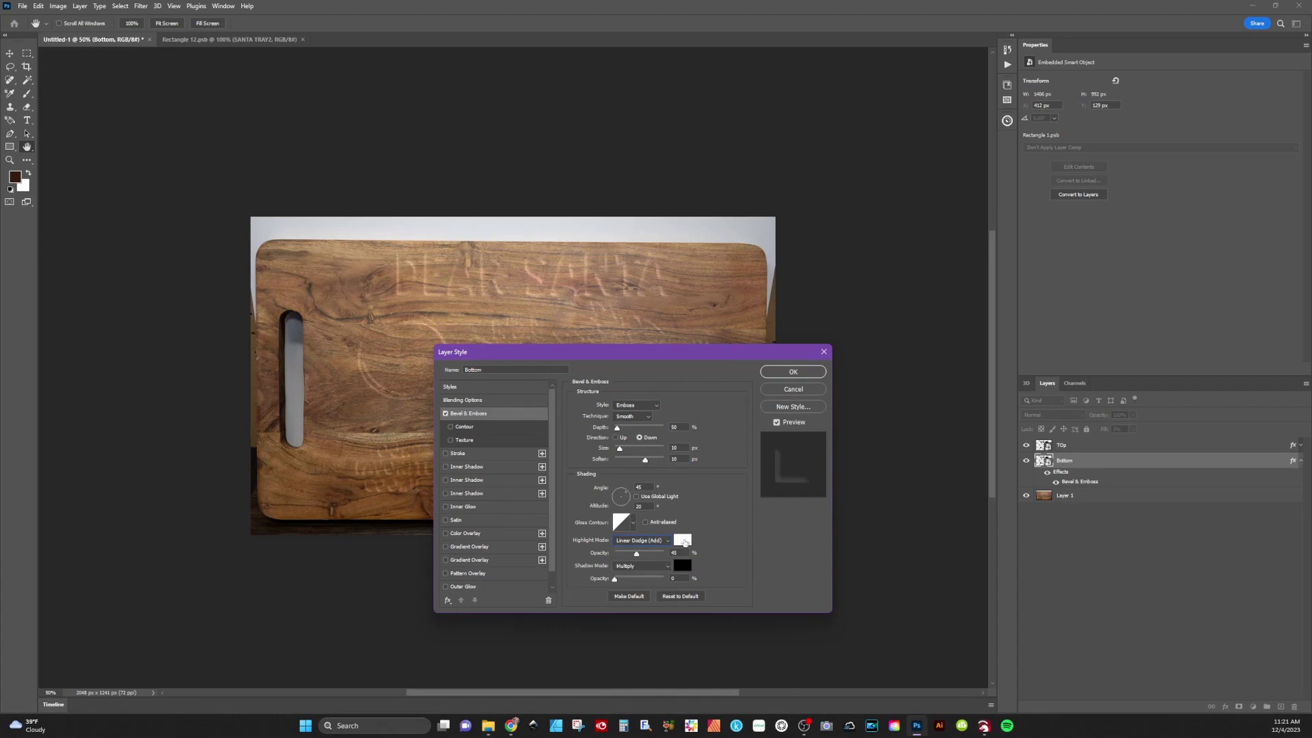
pyautogui.press('BackSpace')
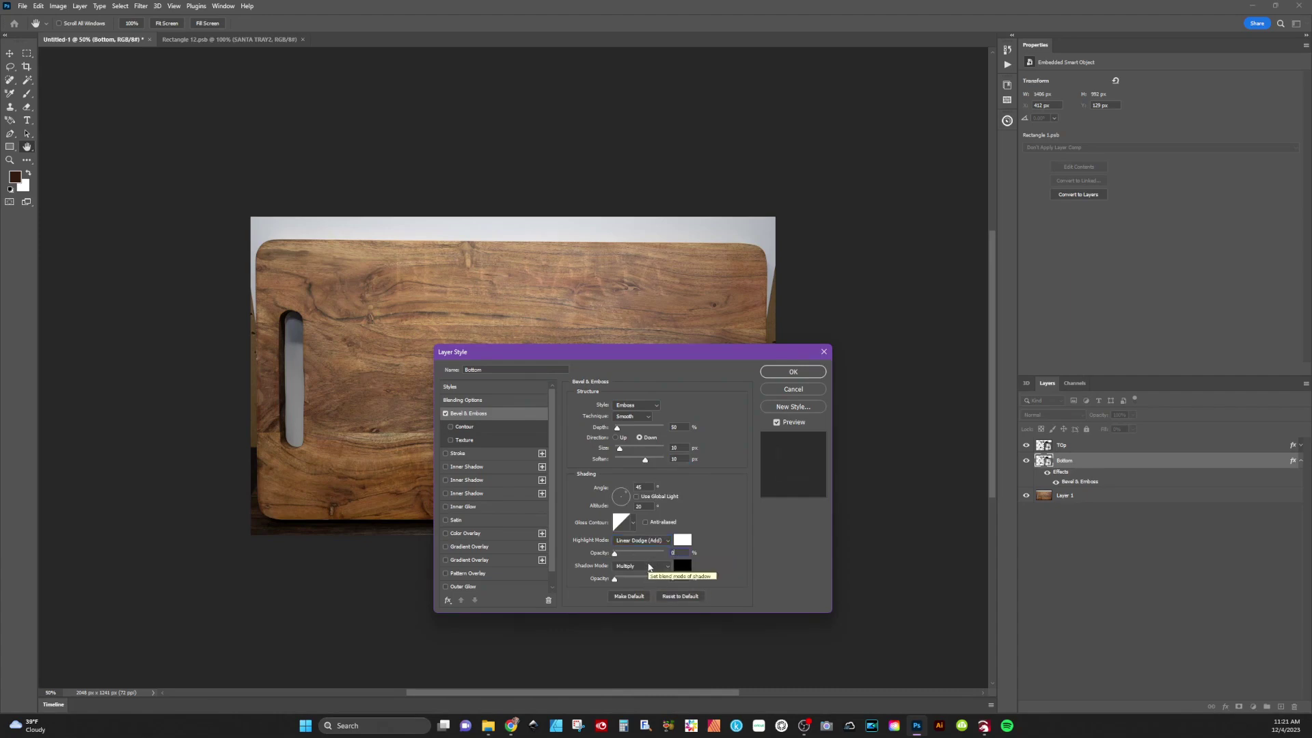
pyautogui.click(649, 566)
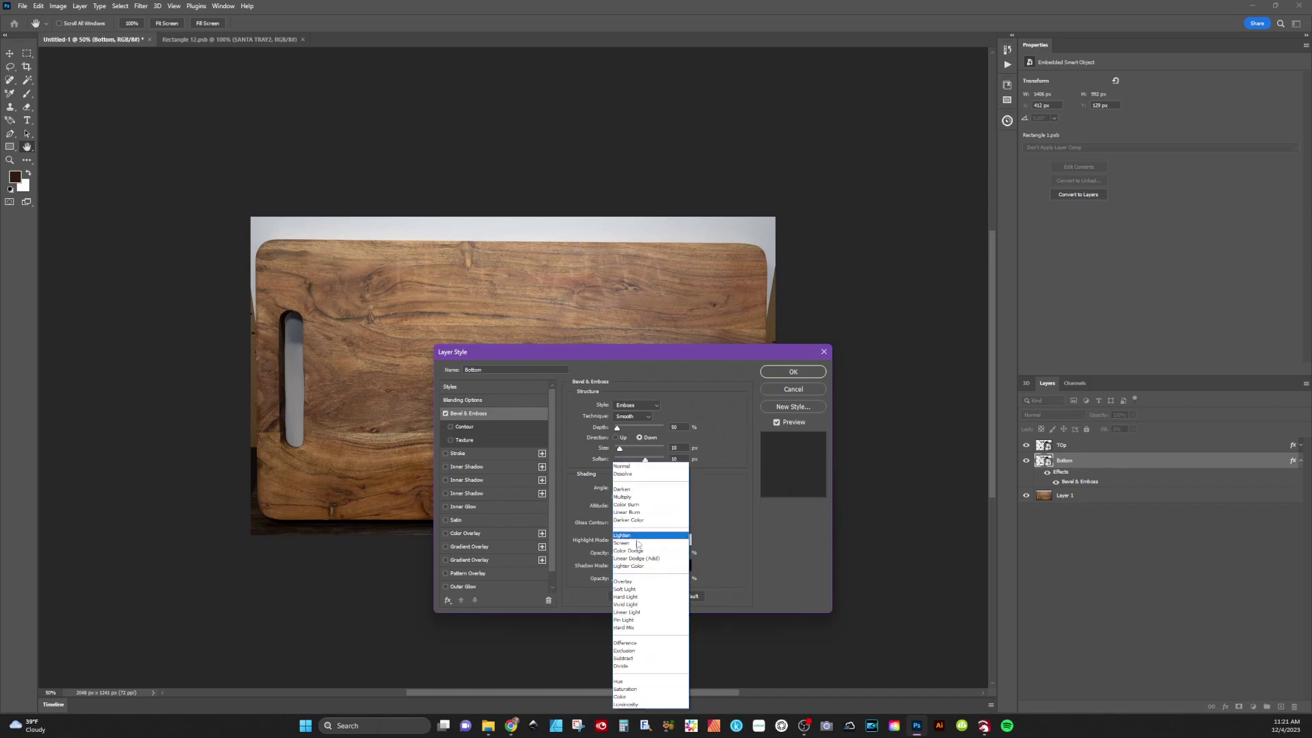
pyautogui.press('Escape')
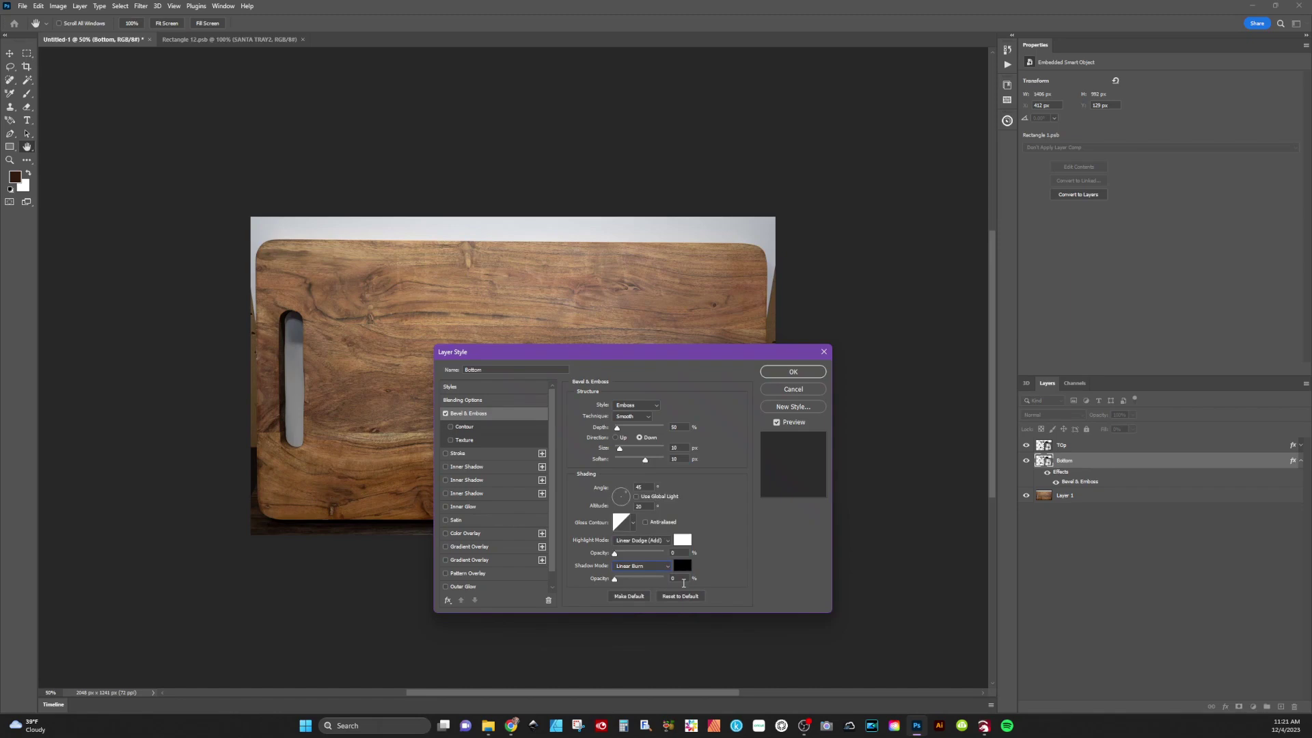
pyautogui.write('40')
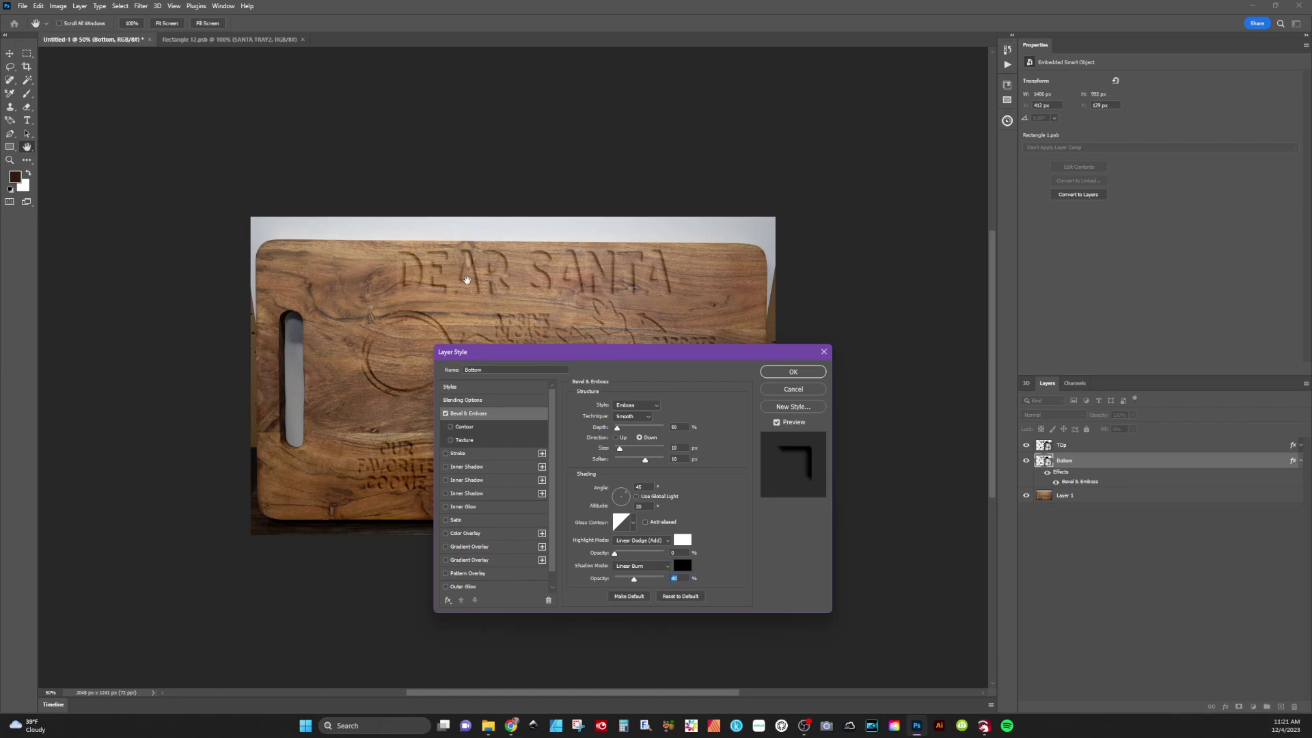
pyautogui.click(470, 467)
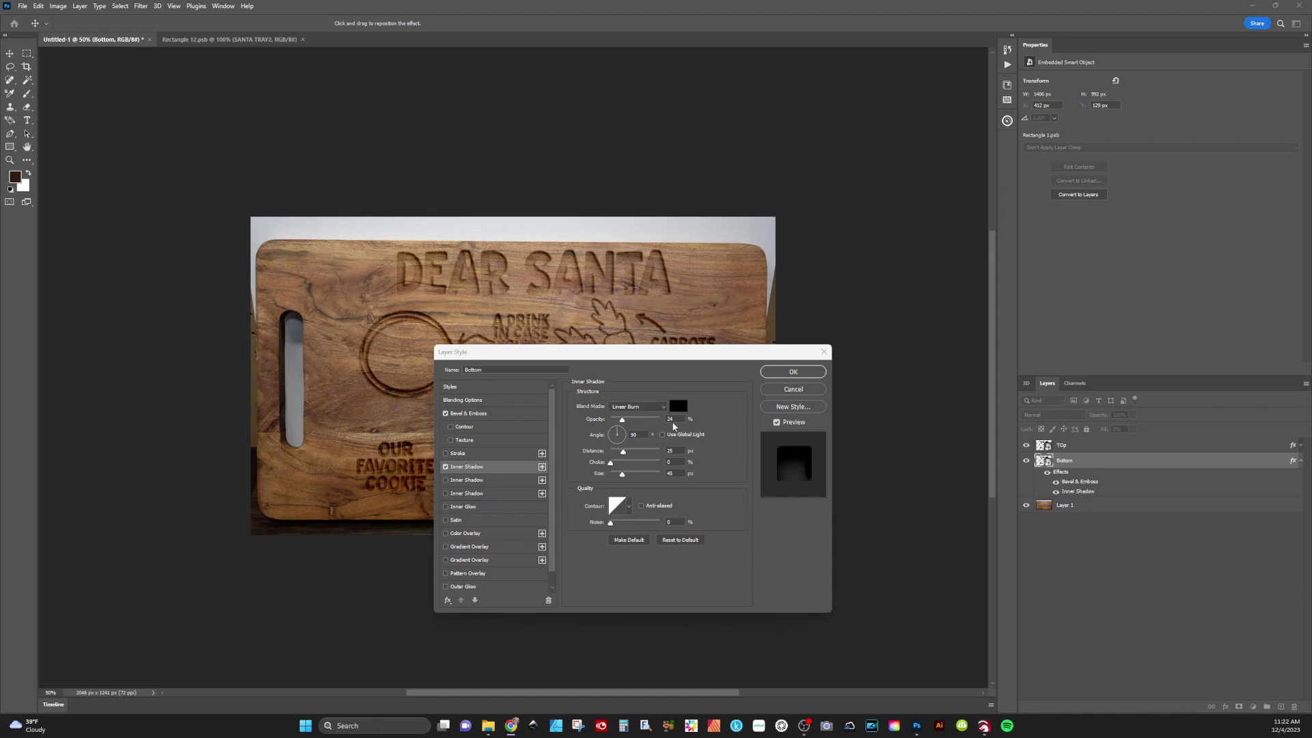
# - Set the Inner Shadow angle to 34 and add two more, the last Overlay at 45 px distance, 50 px size
pyautogui.click(633, 435)
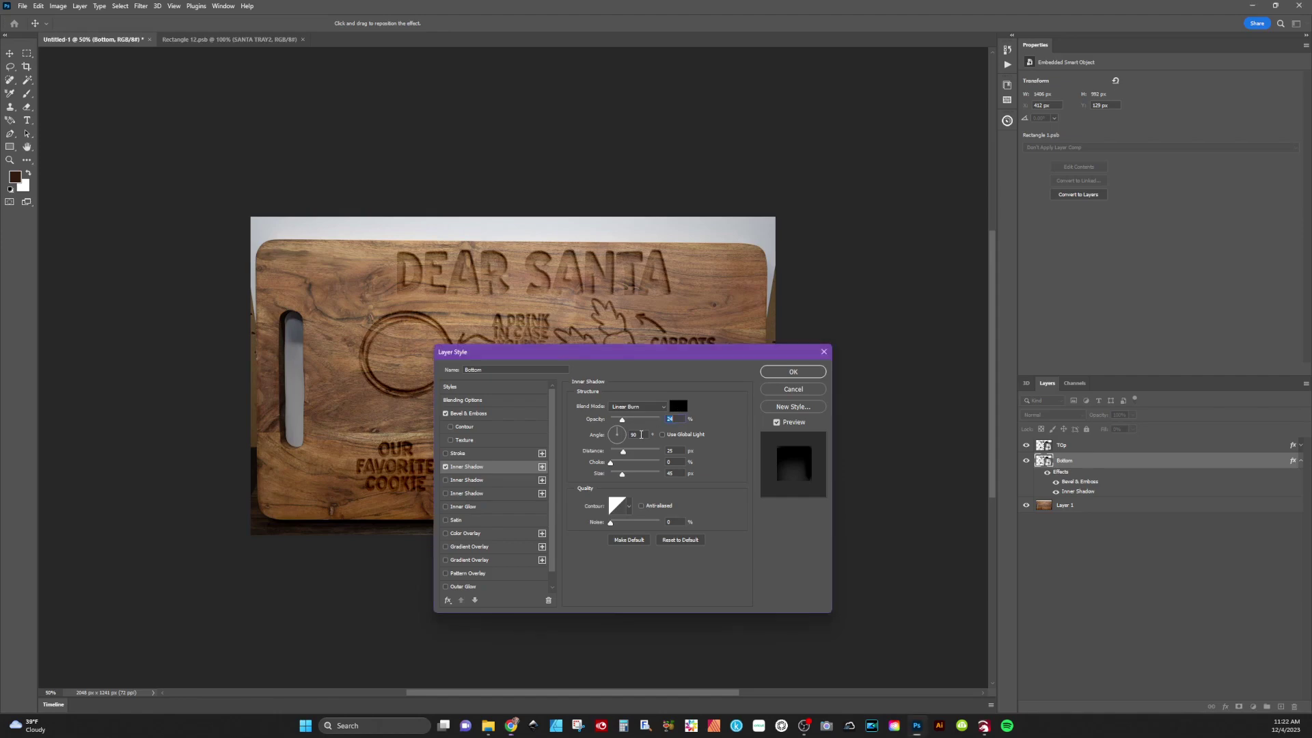
pyautogui.write('34')
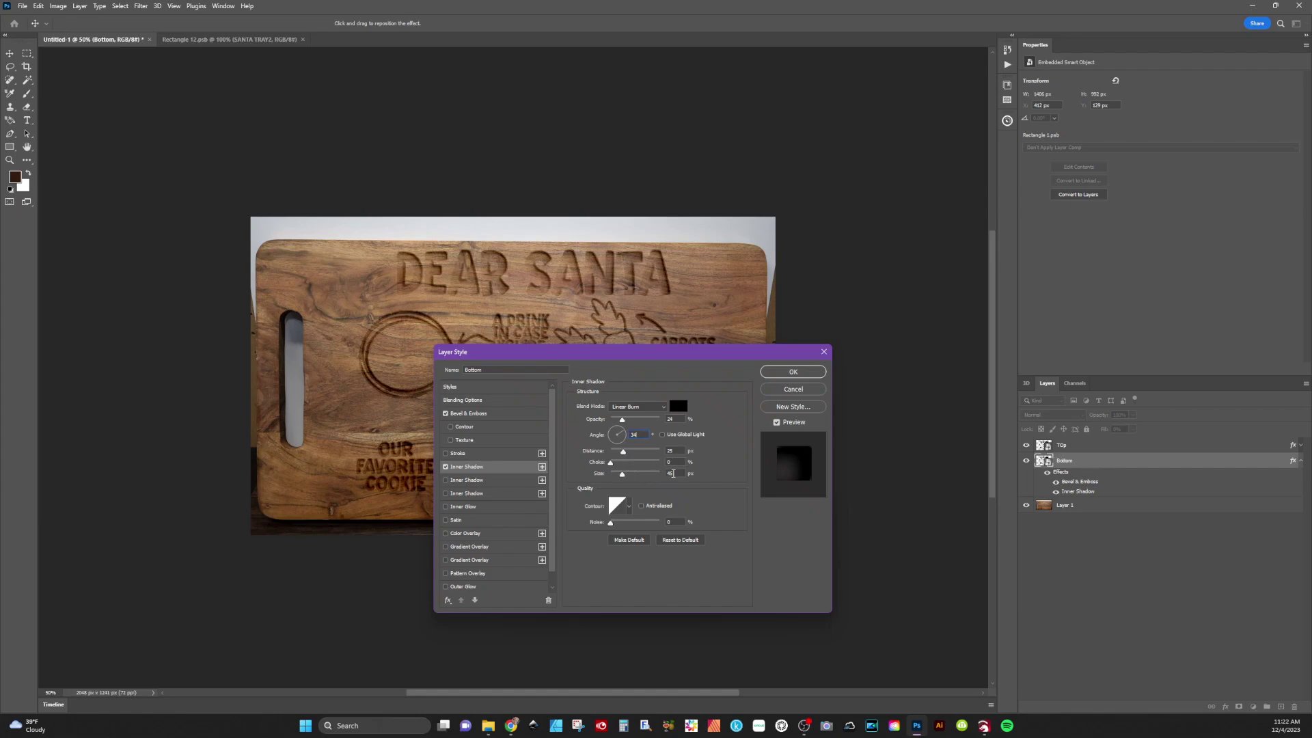
pyautogui.click(472, 480)
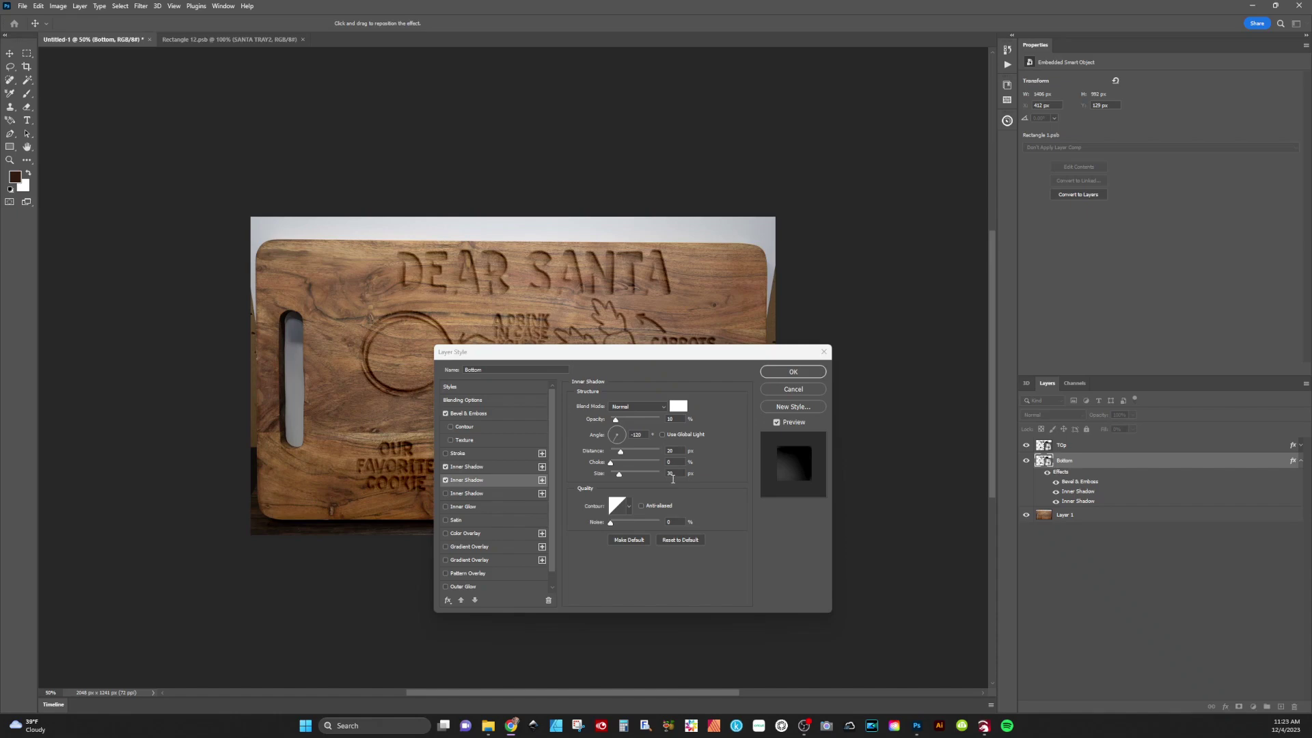
pyautogui.click(448, 496)
pyautogui.click(459, 494)
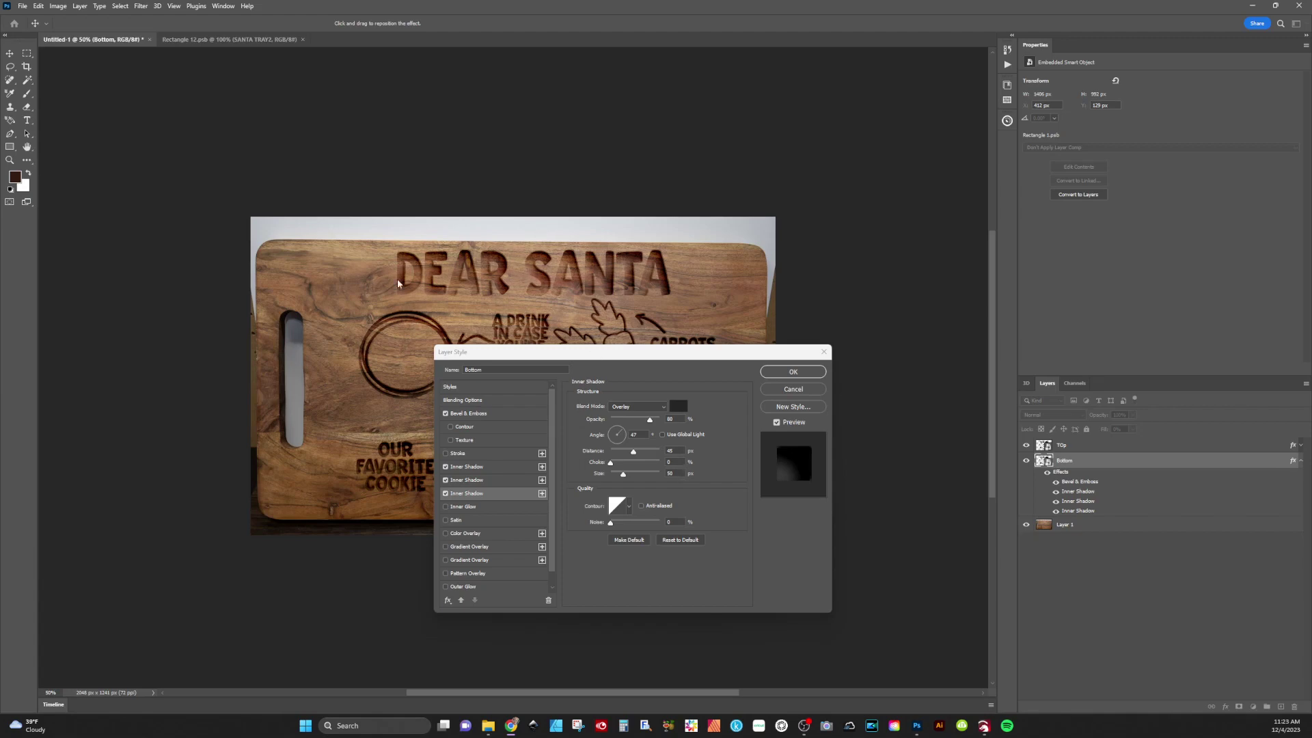
pyautogui.moveTo(618, 352); pyautogui.dragTo(592, 350)
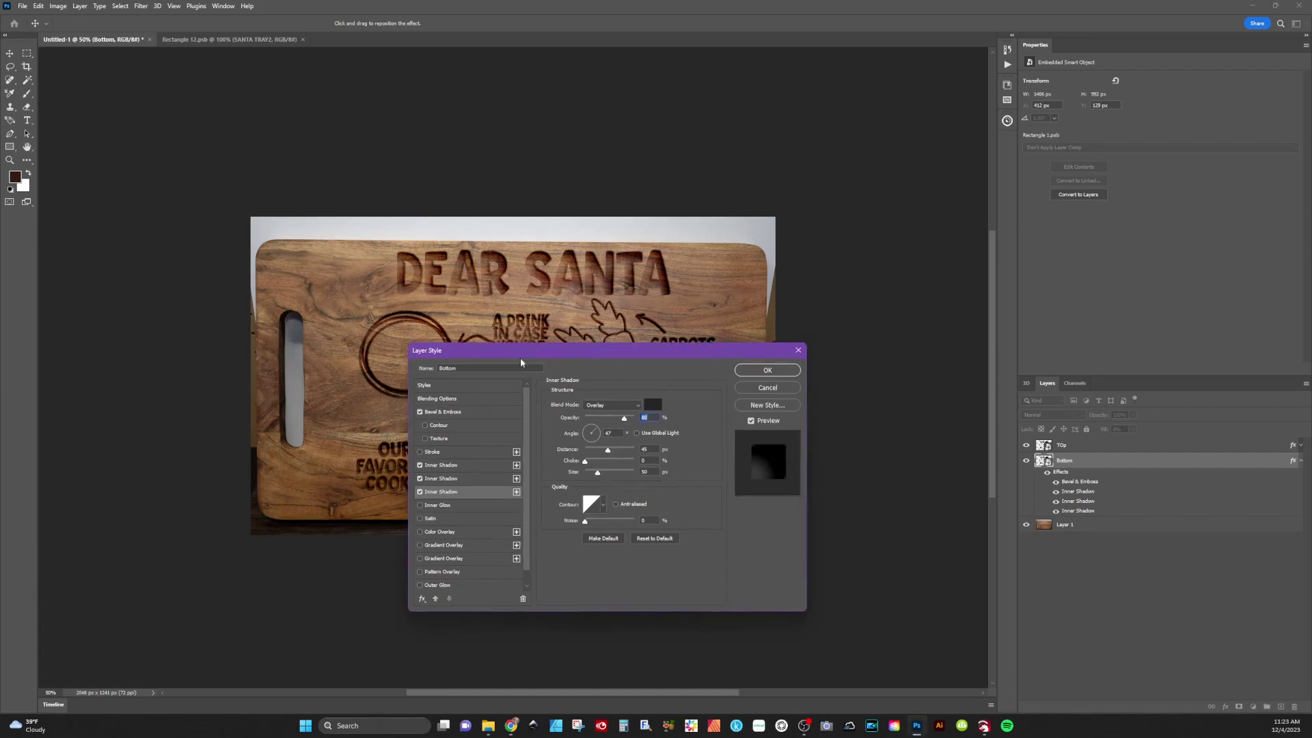
# - Add a black Multiply Color Overlay at 20% opacity to the Bottom layer
pyautogui.click(444, 534)
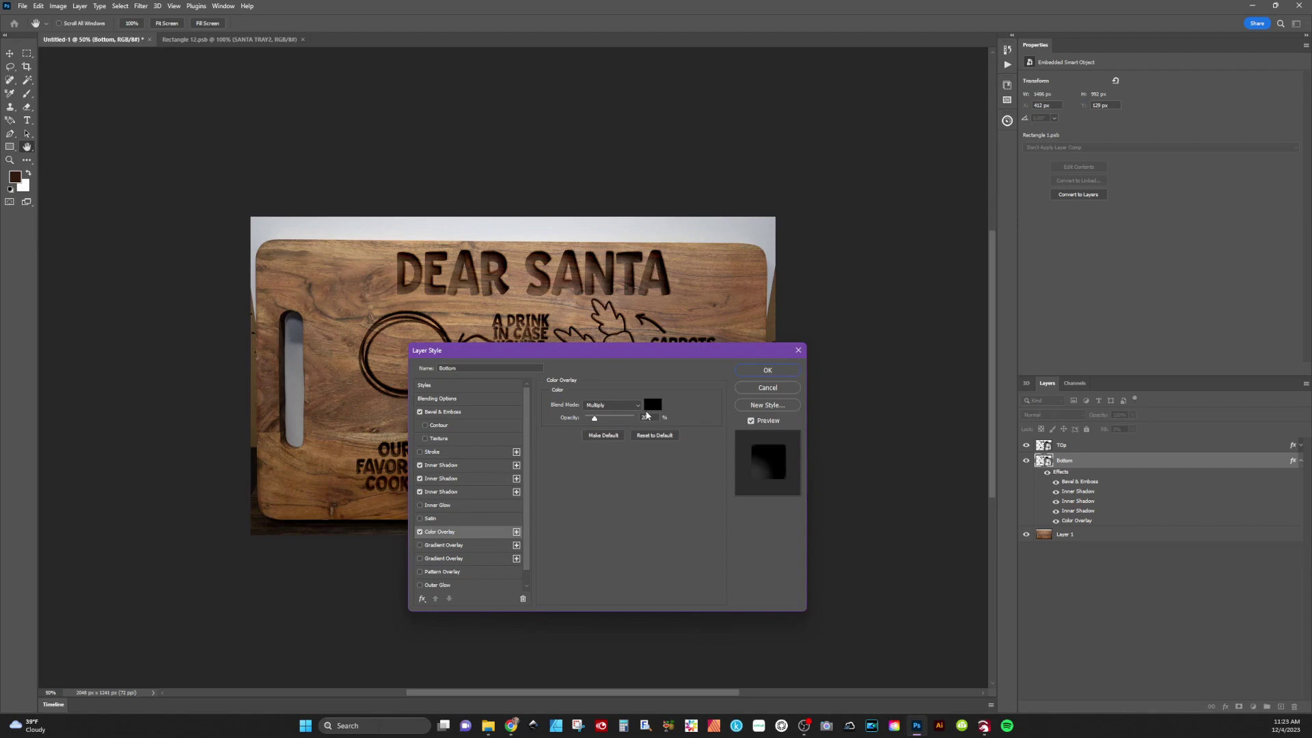
pyautogui.click(647, 415)
pyautogui.scroll(-1, 465, 572)
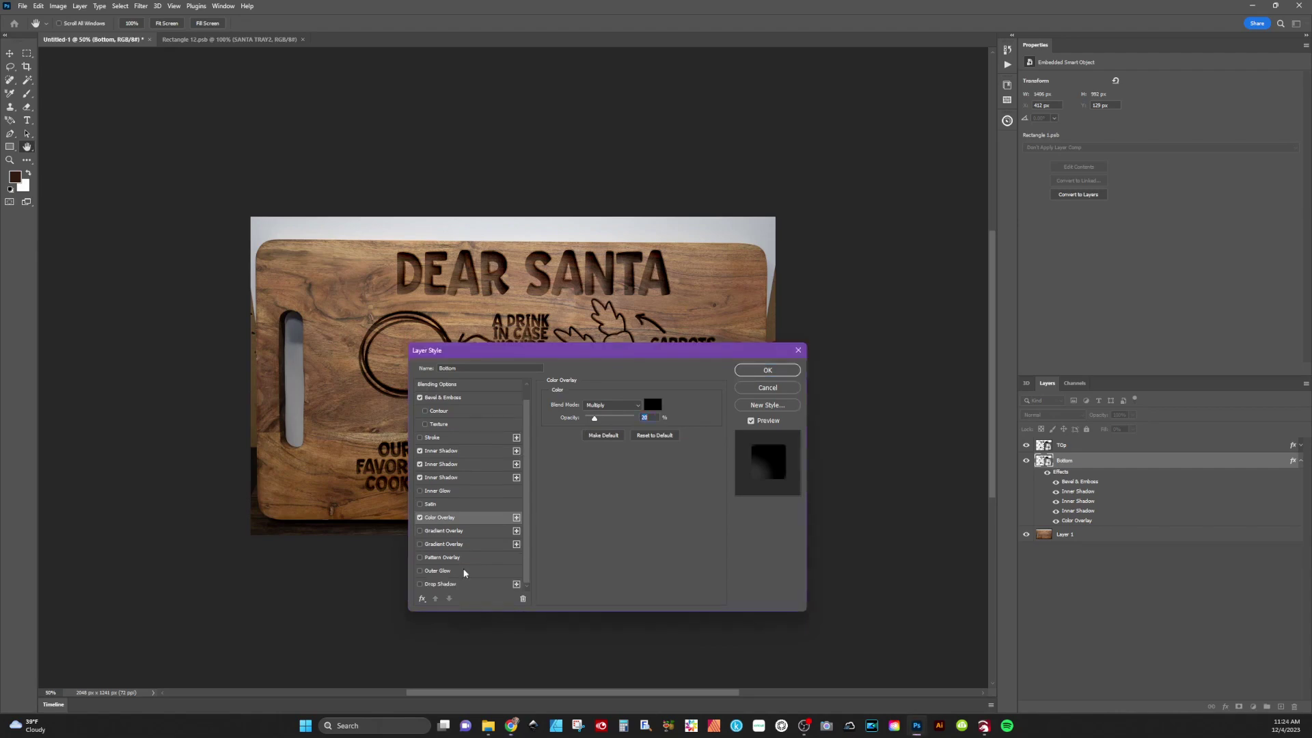
# - Add an Outer Glow and a white Color Dodge Drop Shadow to Bottom
pyautogui.click(436, 571)
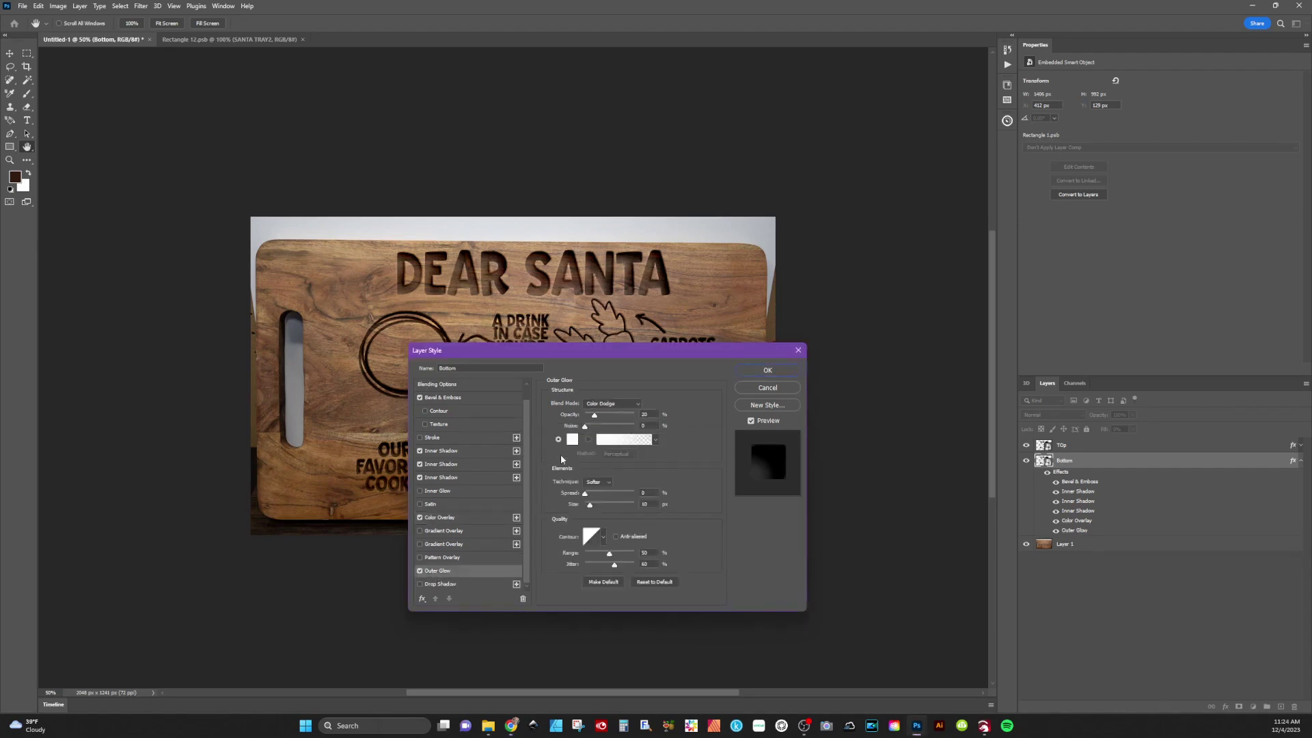
pyautogui.click(610, 405)
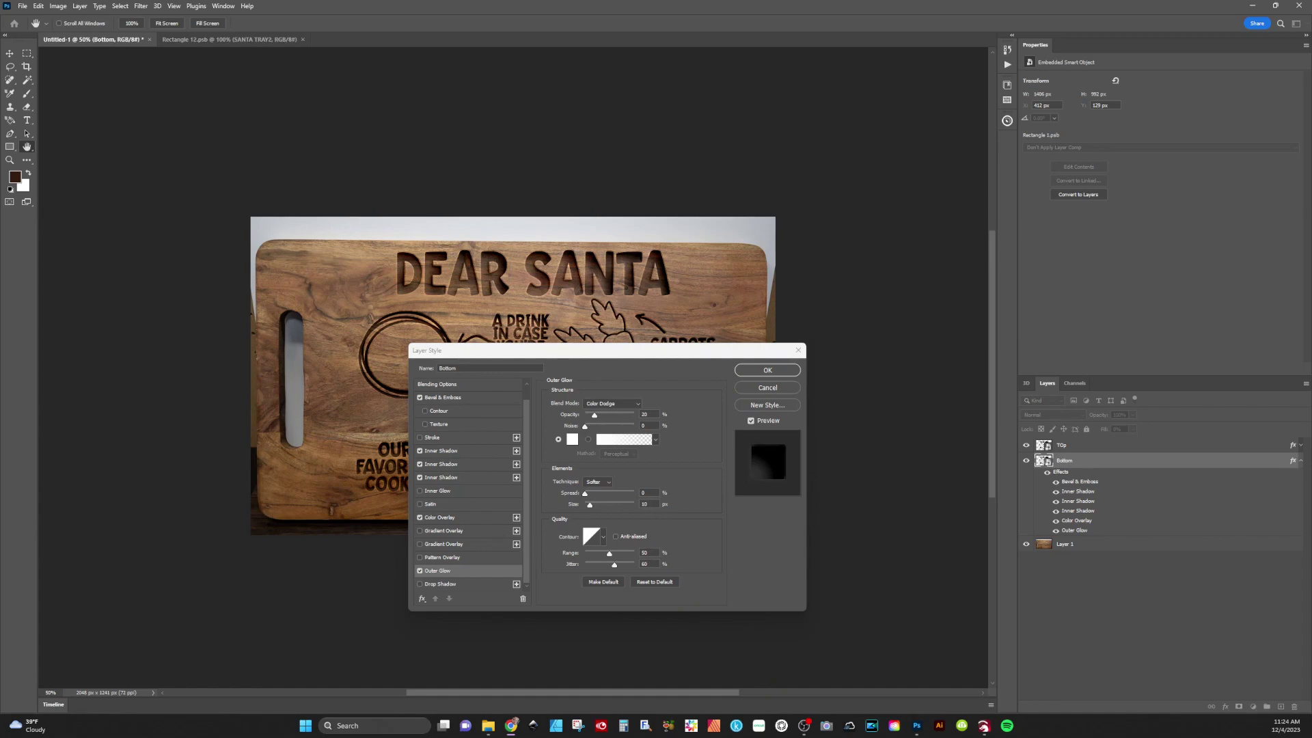
pyautogui.click(432, 584)
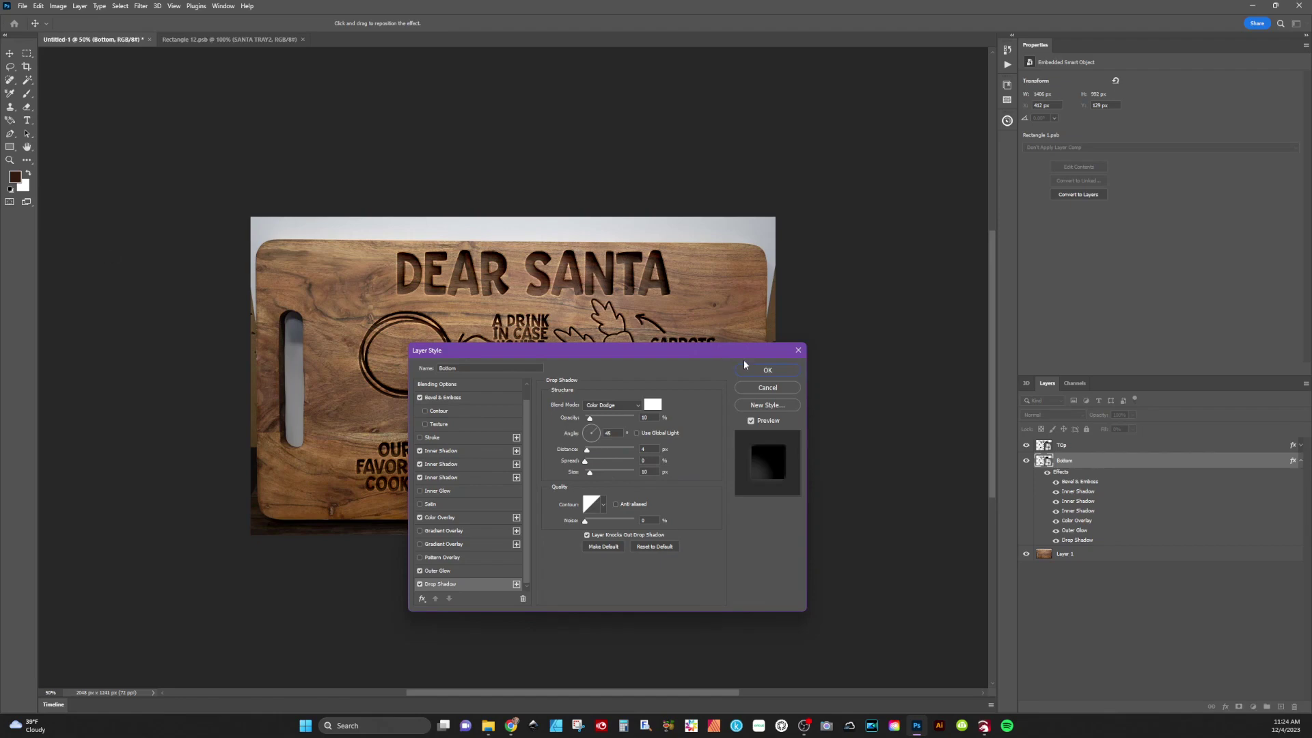
# - Apply the Bottom layer's effects, collapse its effects list and select the TOp layer
pyautogui.click(767, 371)
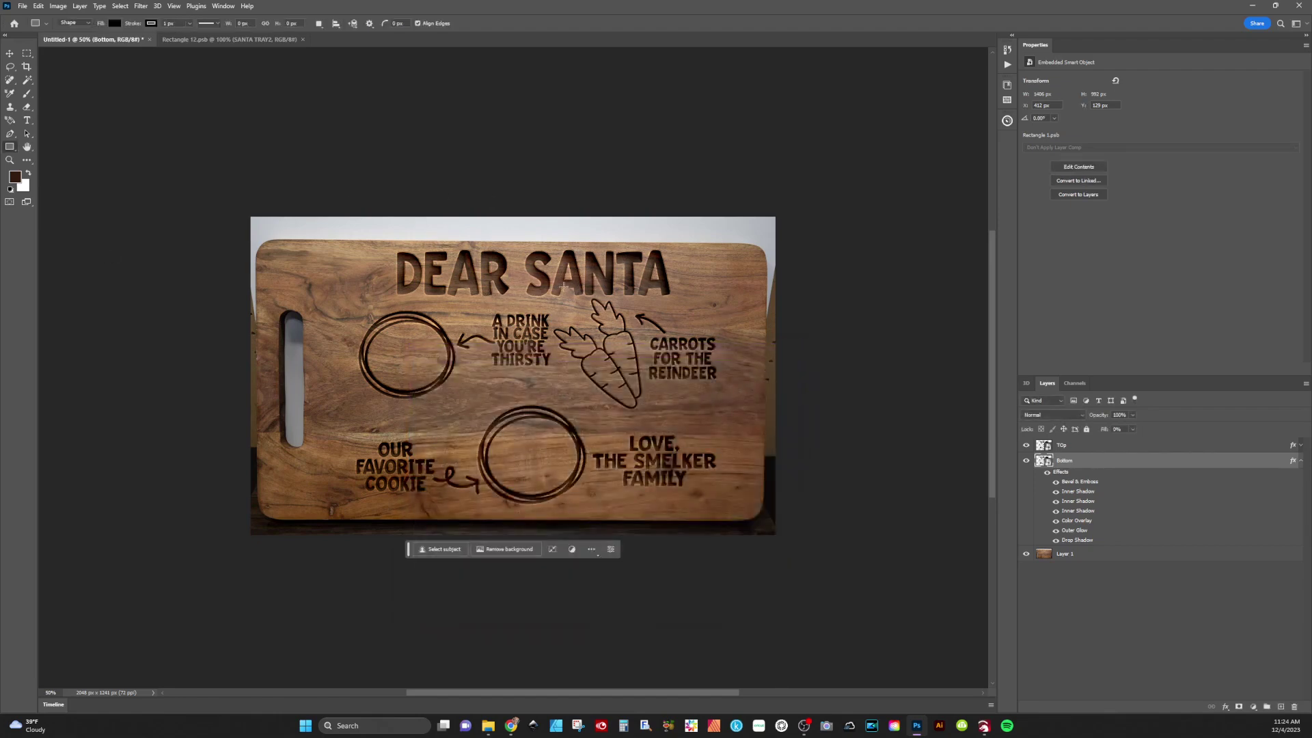
pyautogui.click(1300, 460)
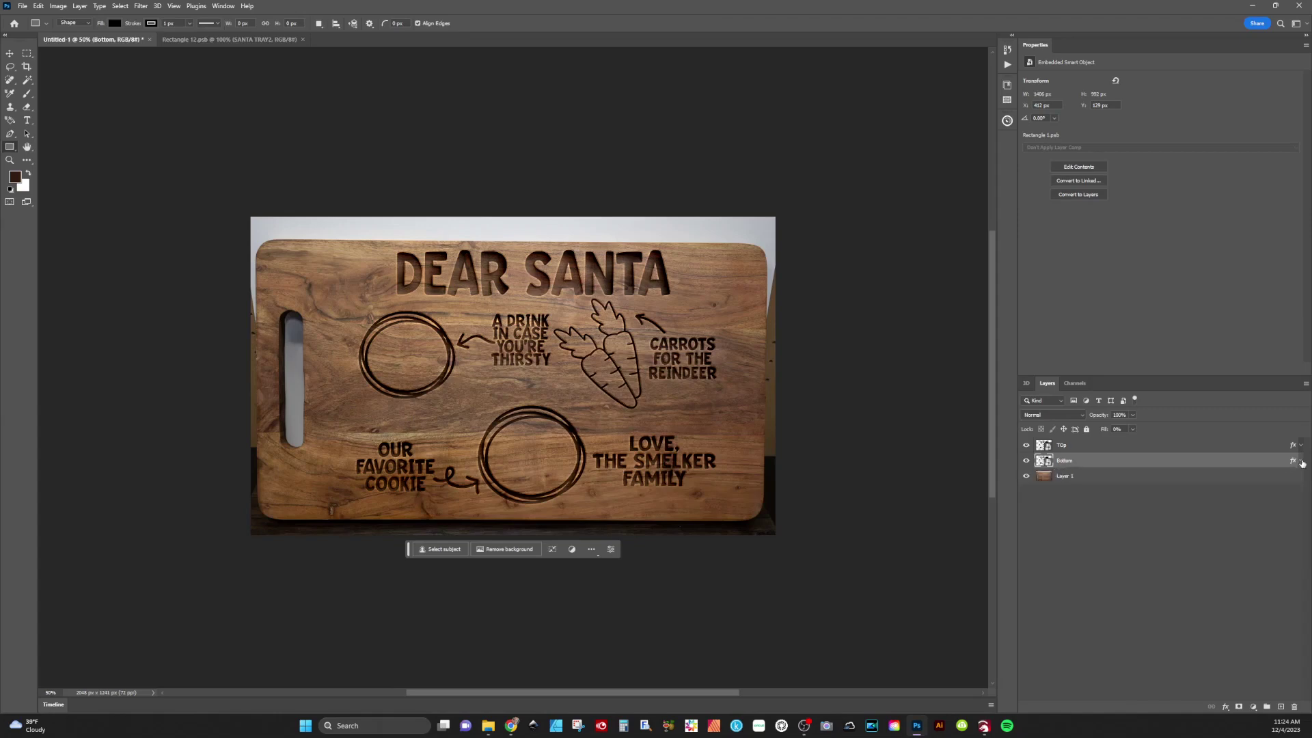
pyautogui.click(1068, 449)
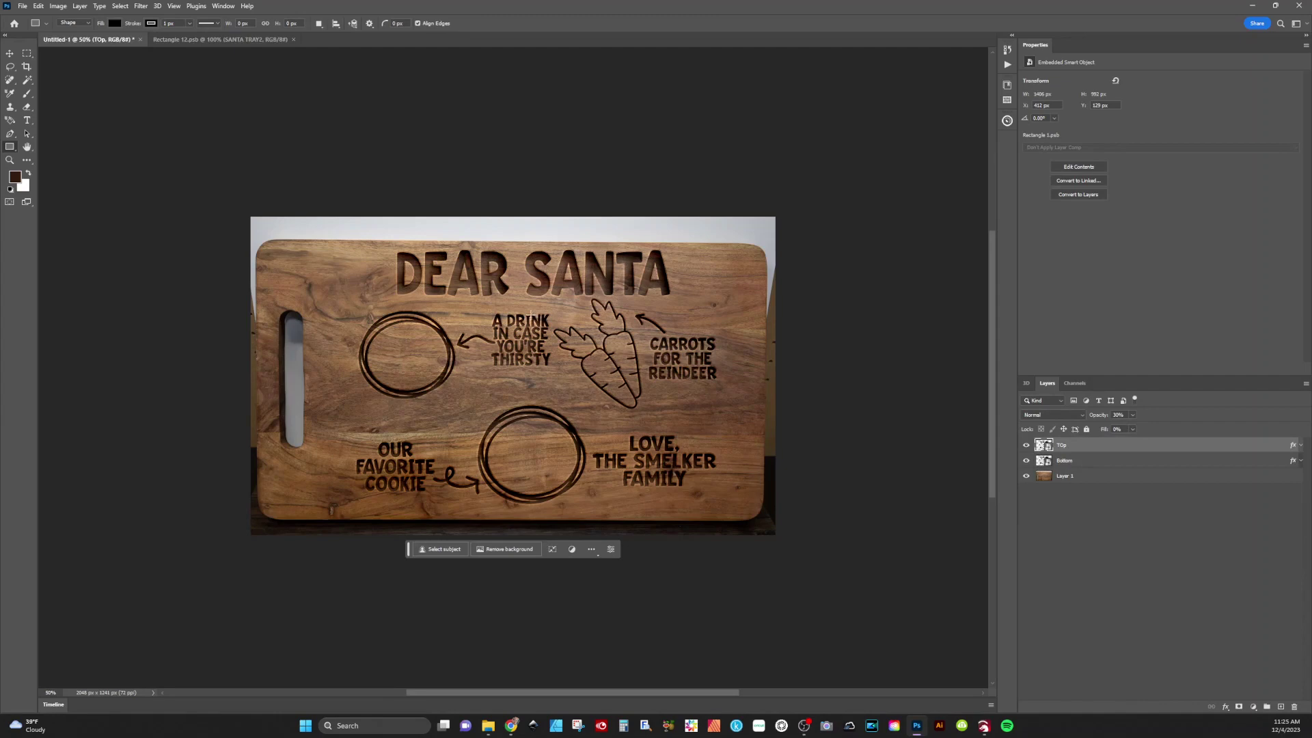
pyautogui.click(802, 731)
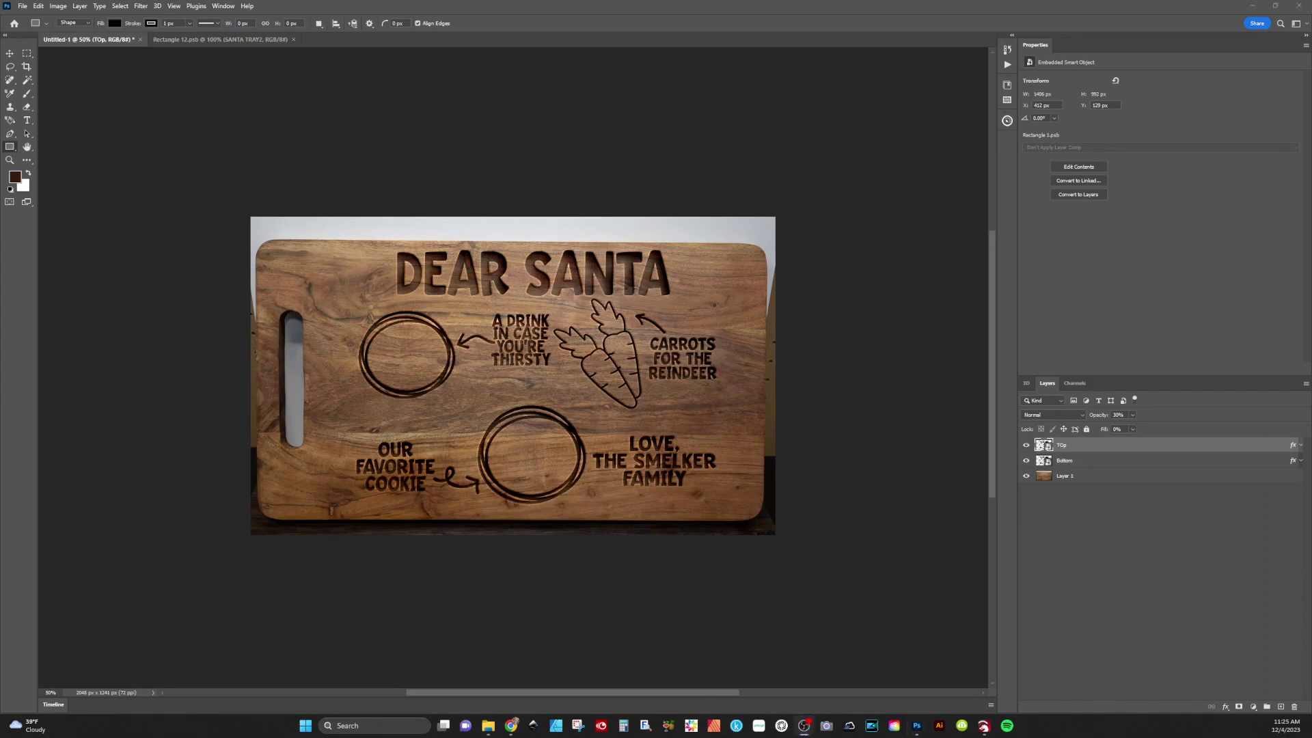
pyautogui.click(1068, 449)
# - Duplicate TOp as a layer named 'Design', remove its effects and set opacity to 100%
pyautogui.rightClick(1068, 449)
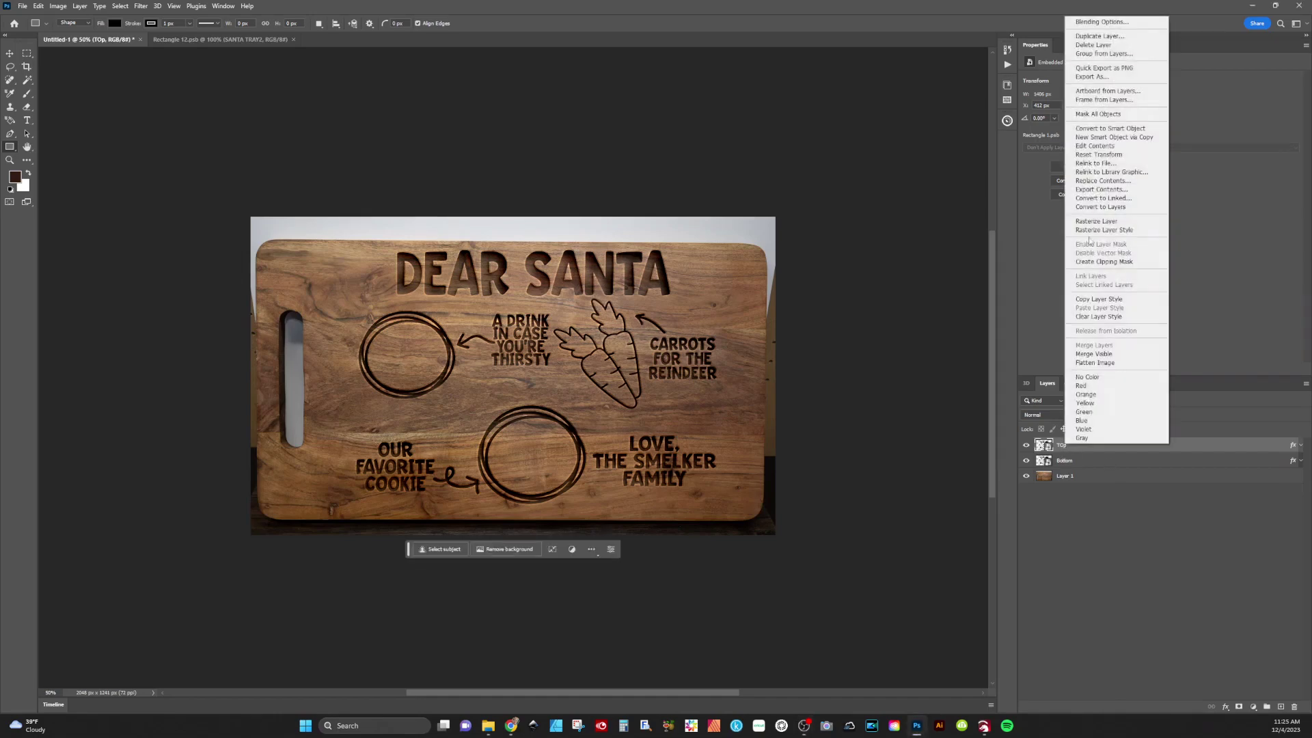
pyautogui.click(1099, 36)
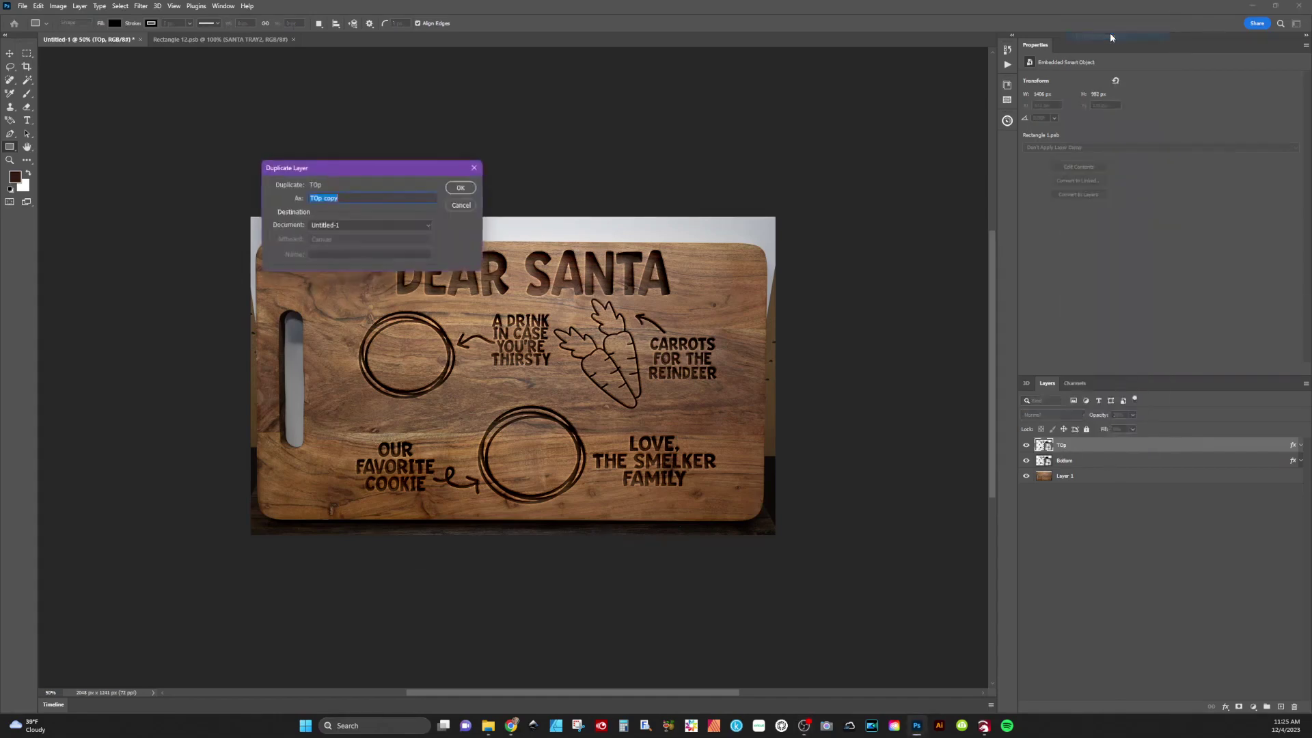
pyautogui.write('Design')
pyautogui.press('Return')
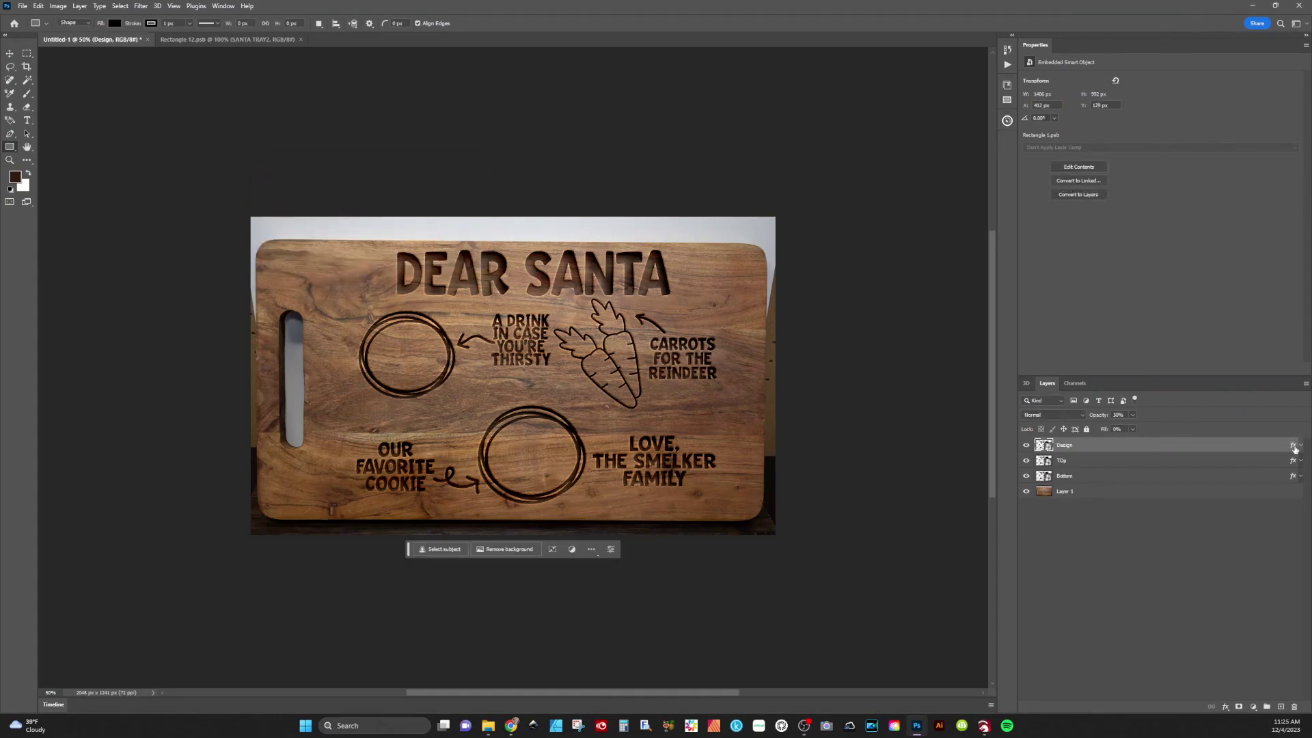
pyautogui.moveTo(1289, 448); pyautogui.dragTo(1294, 708)
pyautogui.moveTo(1168, 428); pyautogui.dragTo(1213, 444)
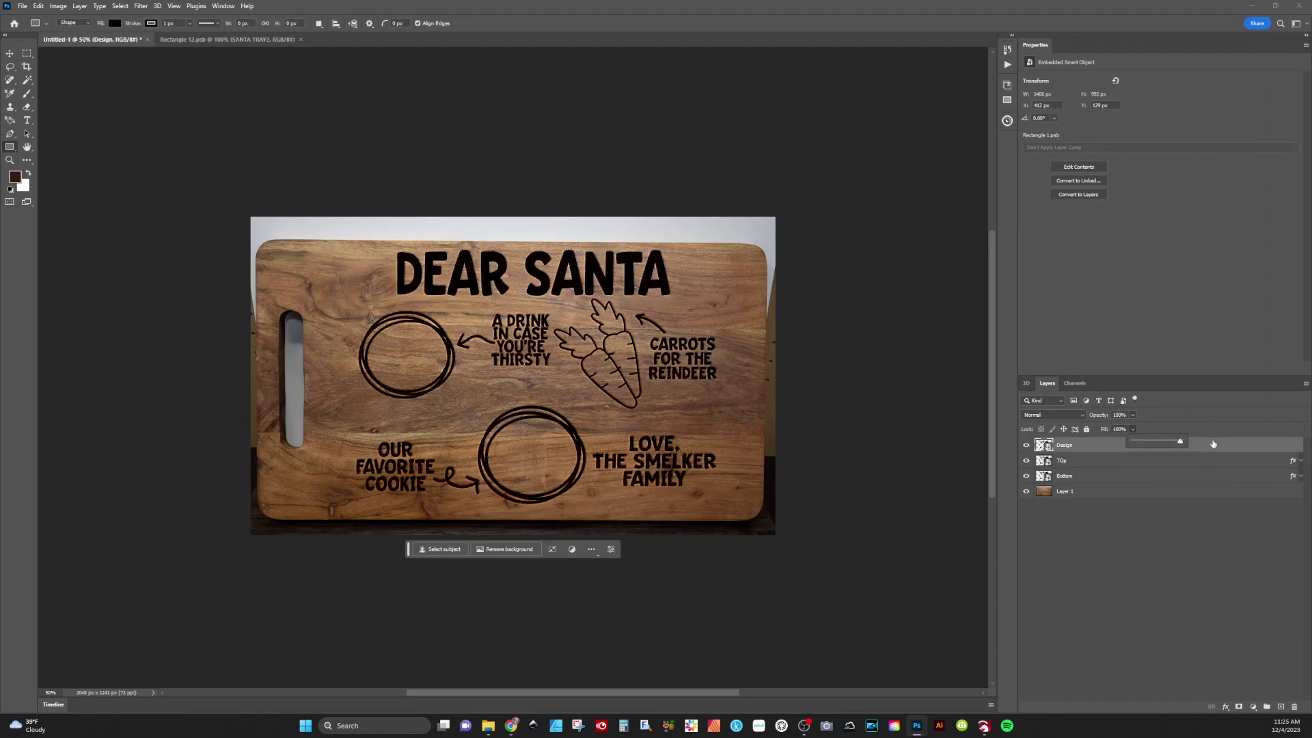
pyautogui.click(1082, 415)
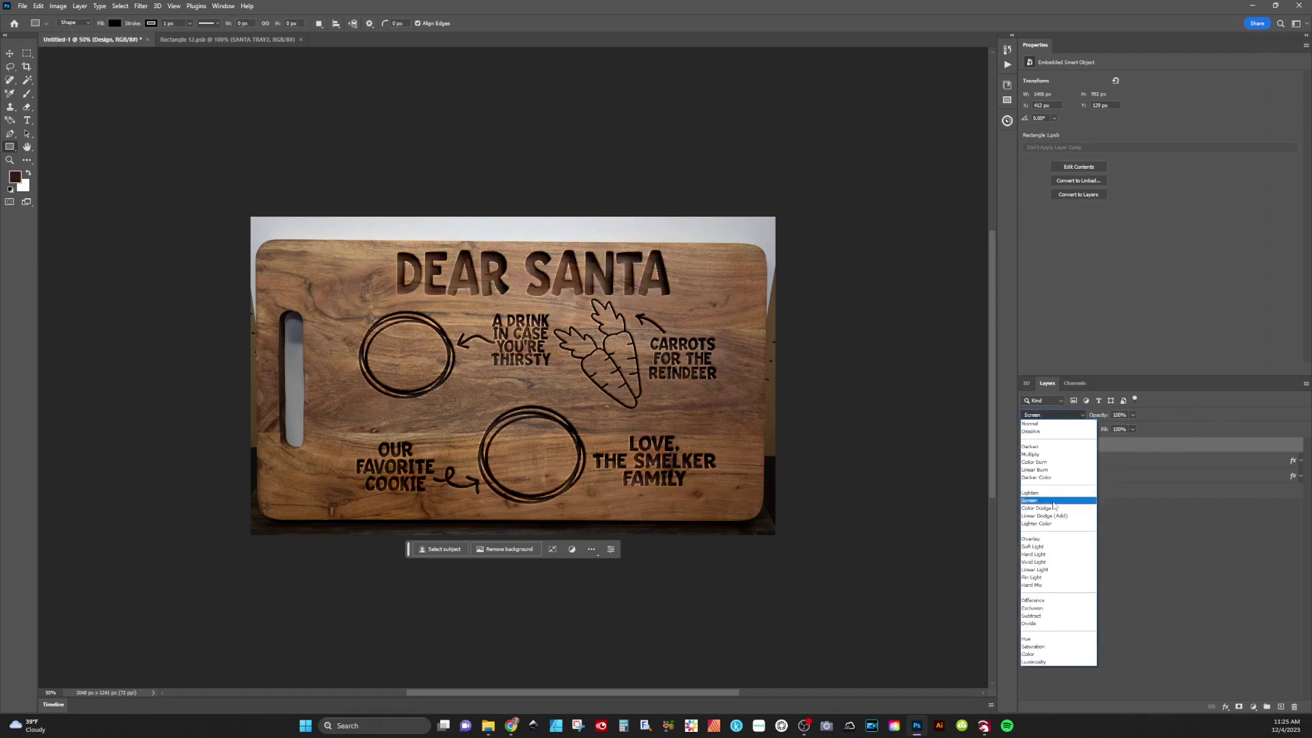
# - Set the Design layer to Soft Light at about 50% opacity, toggling visibility to compare
pyautogui.click(1047, 546)
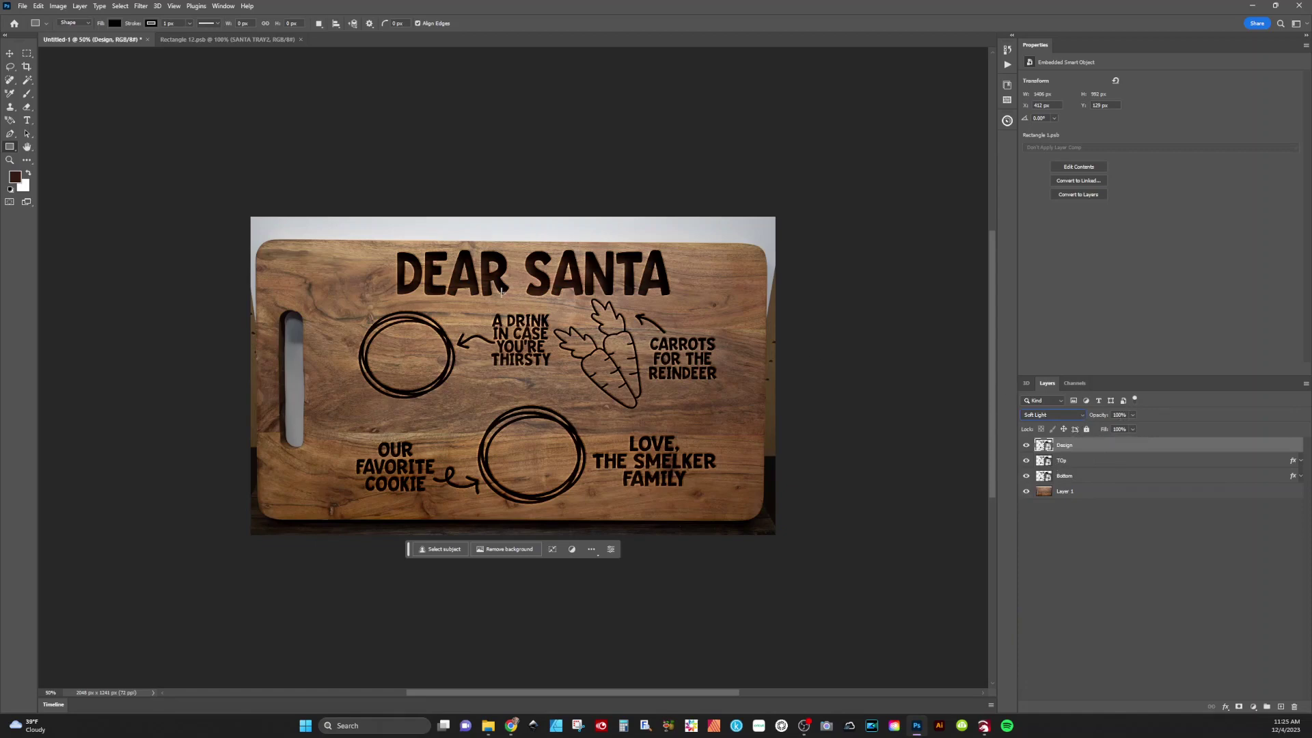
pyautogui.click(1025, 445)
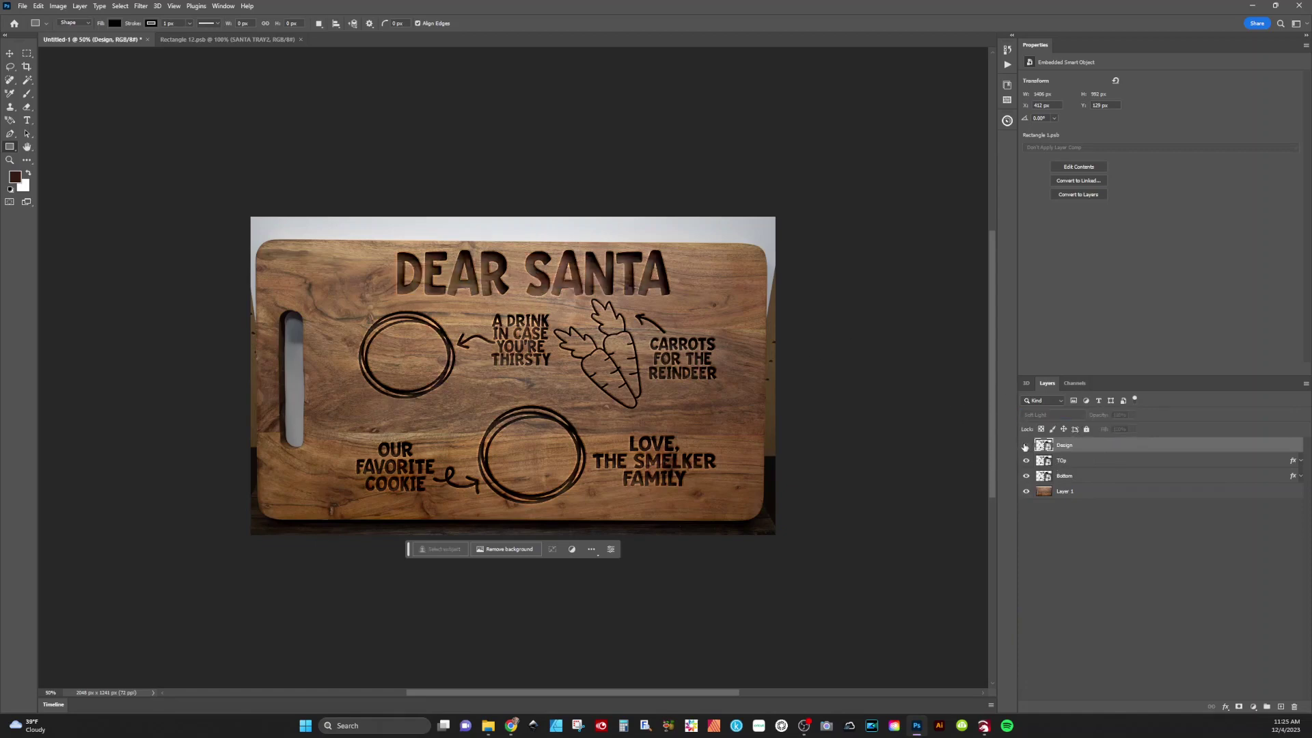
pyautogui.click(1026, 445)
pyautogui.click(1132, 416)
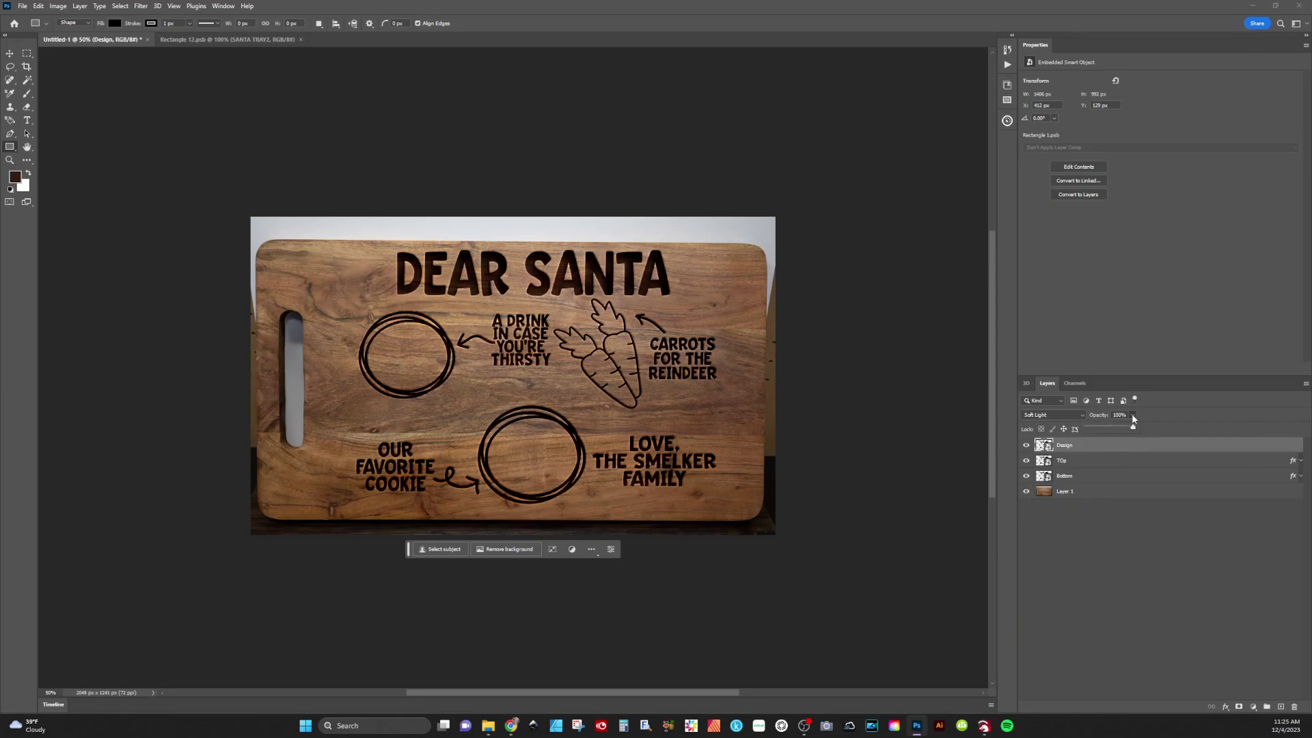
pyautogui.moveTo(1133, 426)
pyautogui.mouseDown()
pyautogui.moveTo(1104, 430)
pyautogui.moveTo(1131, 444)
pyautogui.mouseUp()
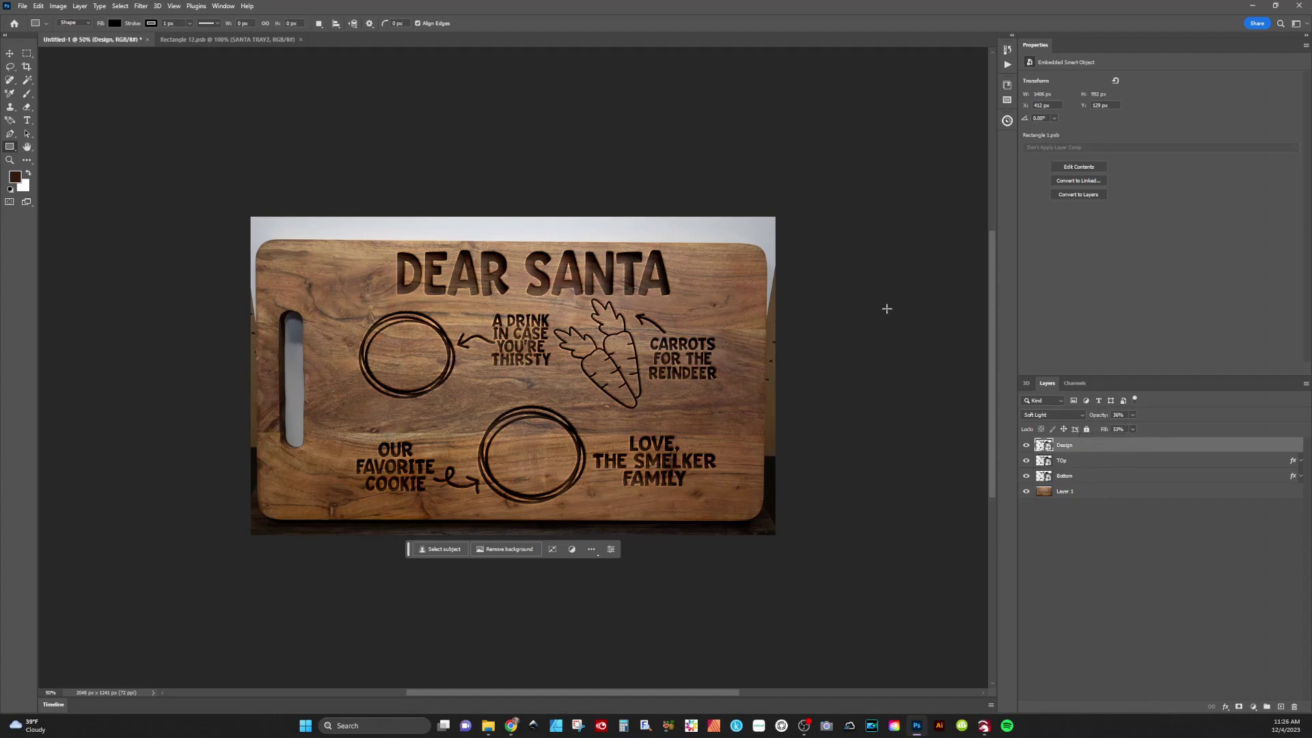
pyautogui.click(1027, 447)
pyautogui.click(1026, 446)
pyautogui.click(1026, 447)
pyautogui.click(1026, 446)
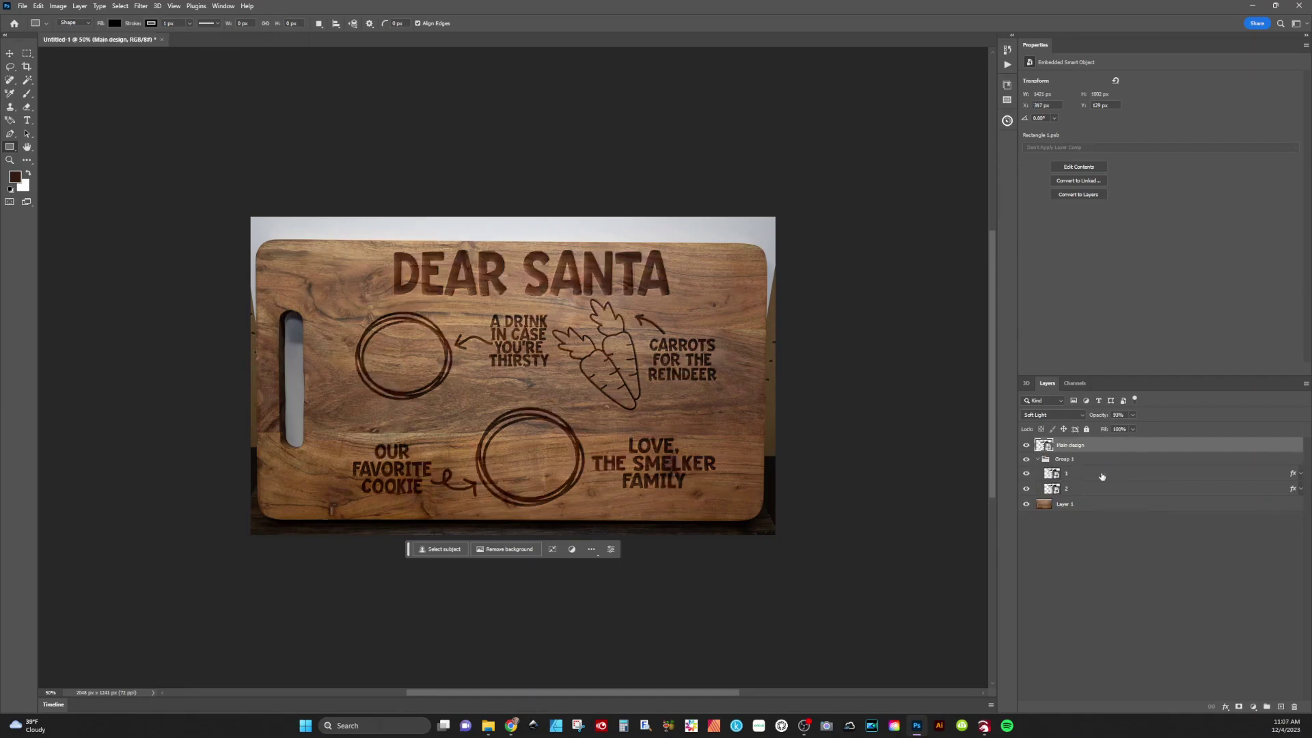
# - Expand both layers' effects and review layer 1's Inner Bevel settings, then close them
pyautogui.click(1300, 474)
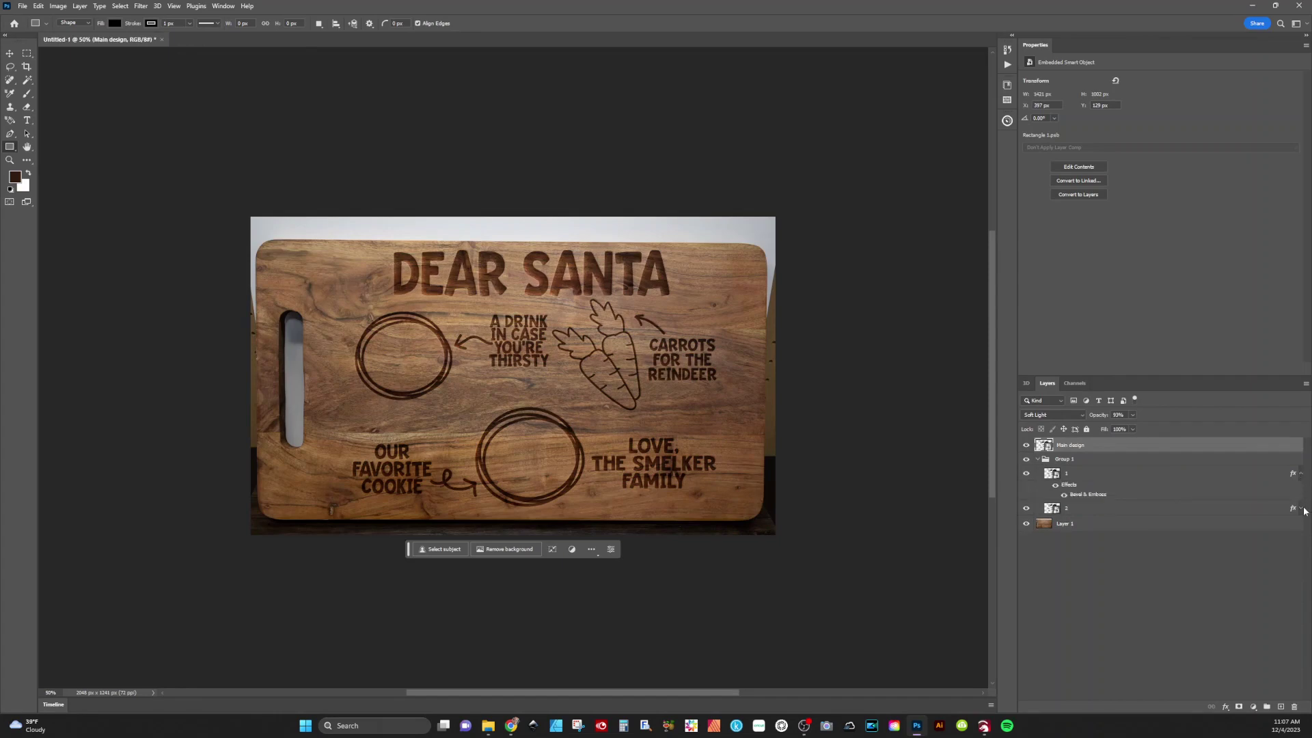
pyautogui.click(1300, 509)
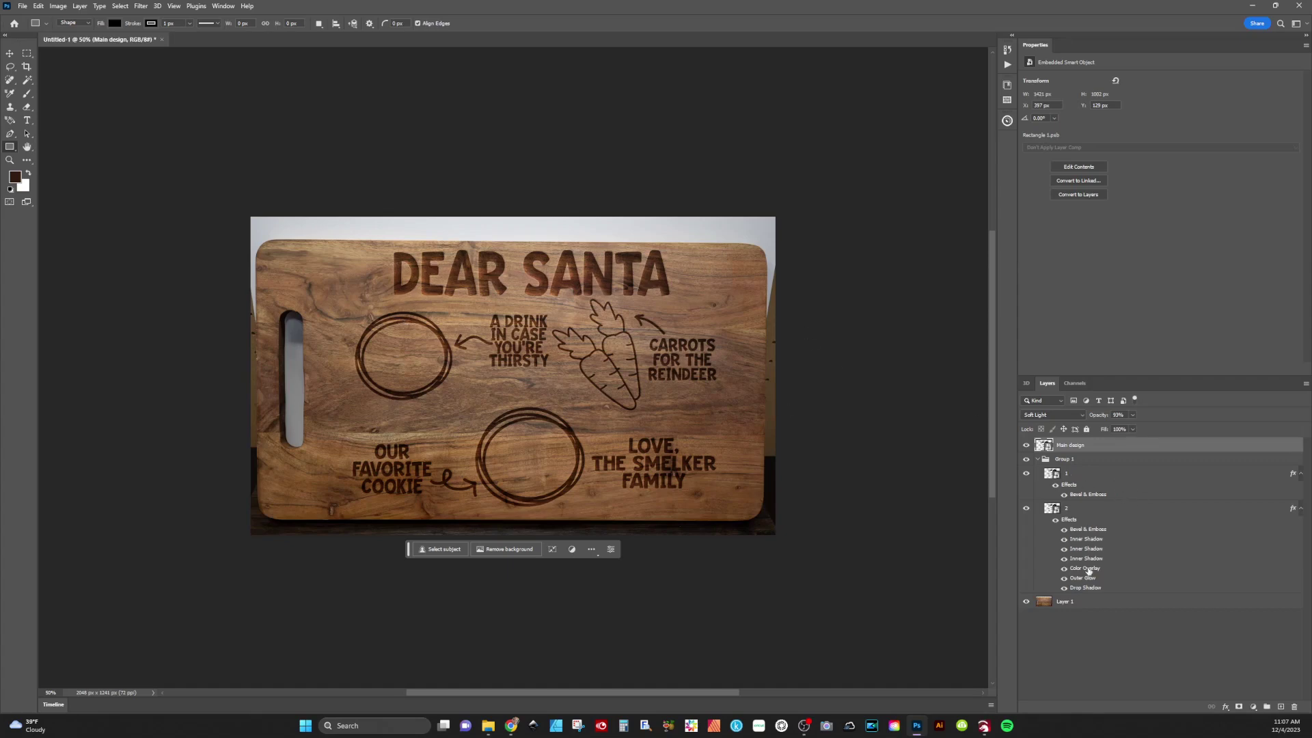
pyautogui.click(1066, 476)
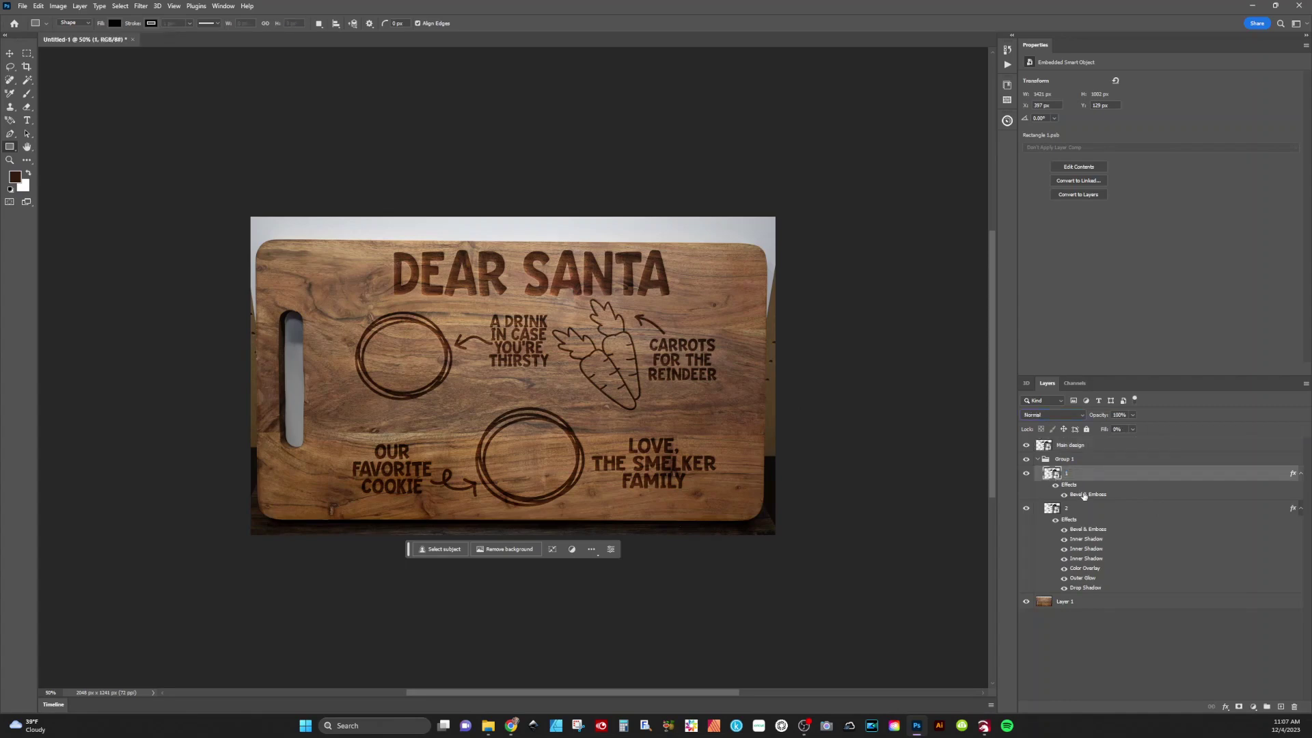
pyautogui.doubleClick(1084, 496)
pyautogui.moveTo(530, 337); pyautogui.dragTo(517, 269)
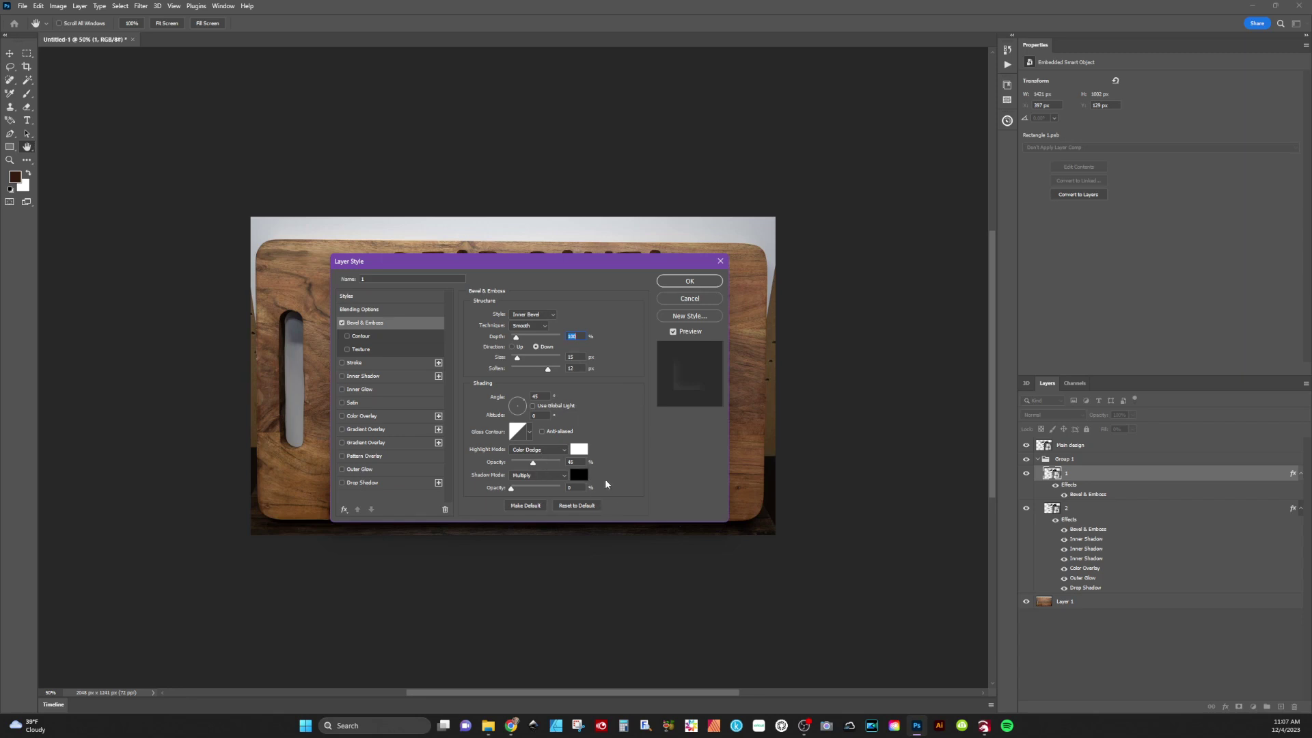
pyautogui.click(710, 282)
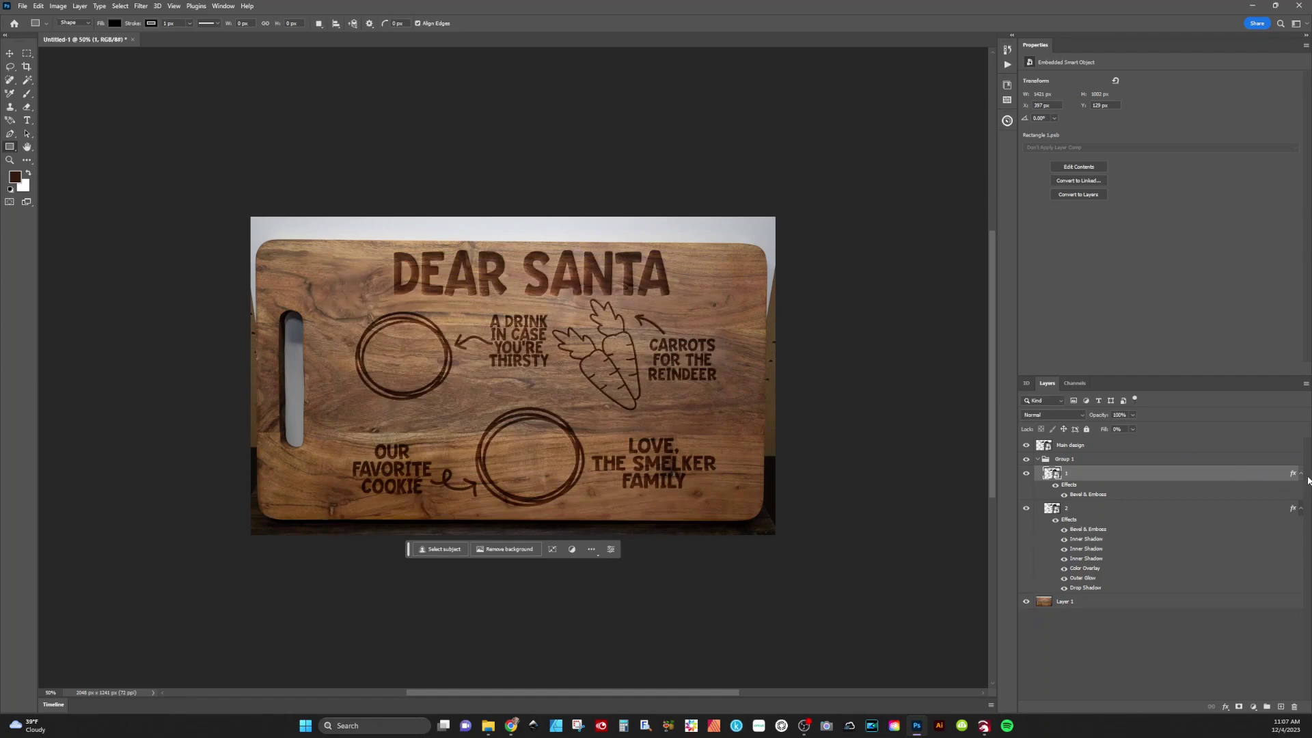
pyautogui.click(1300, 473)
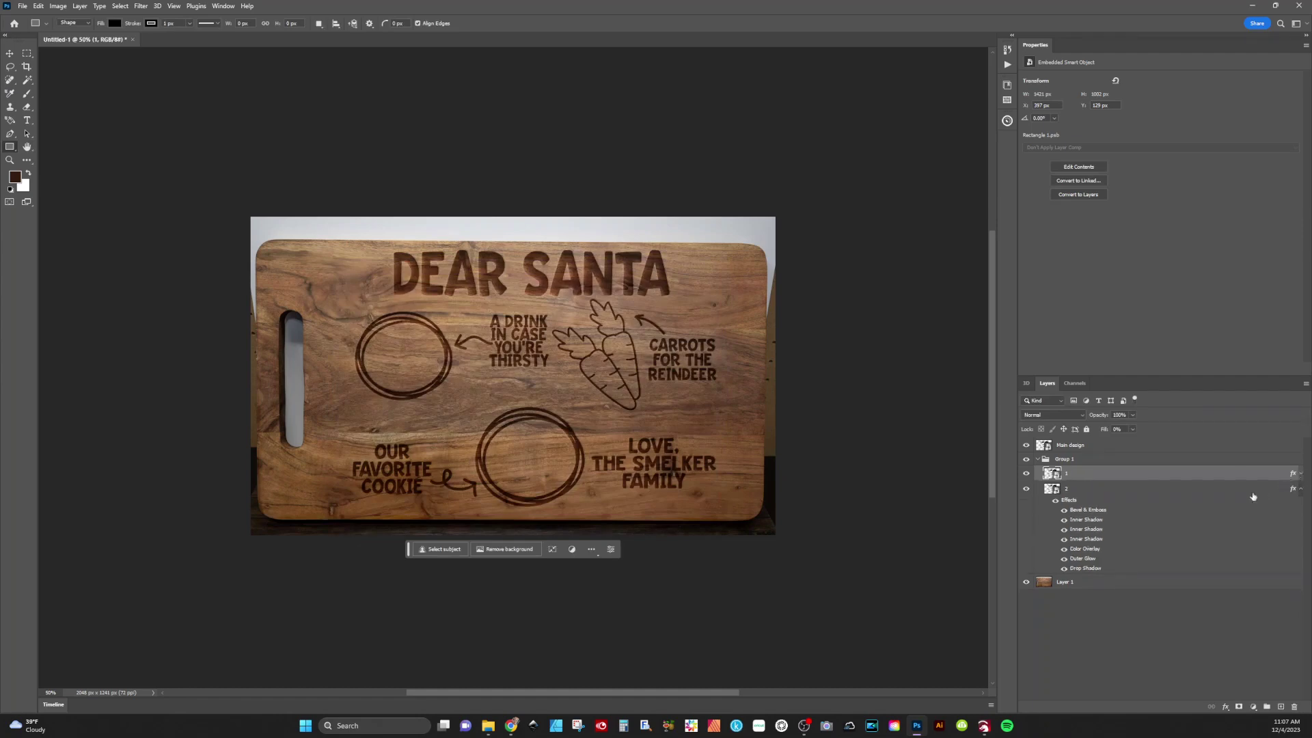
# - Review layer 2's Bevel & Emboss and first Inner Shadow (Linear Burn, 24% opacity, 45 px)
pyautogui.doubleClick(1077, 504)
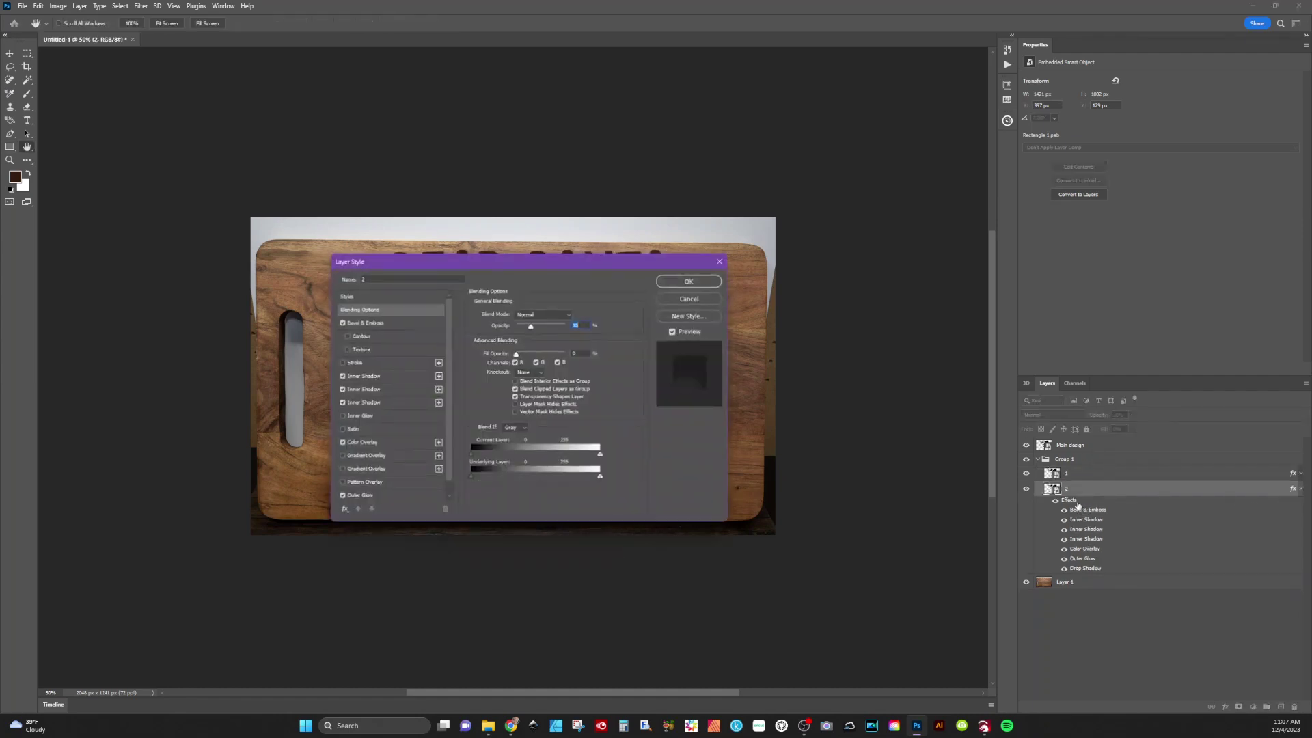
pyautogui.click(360, 324)
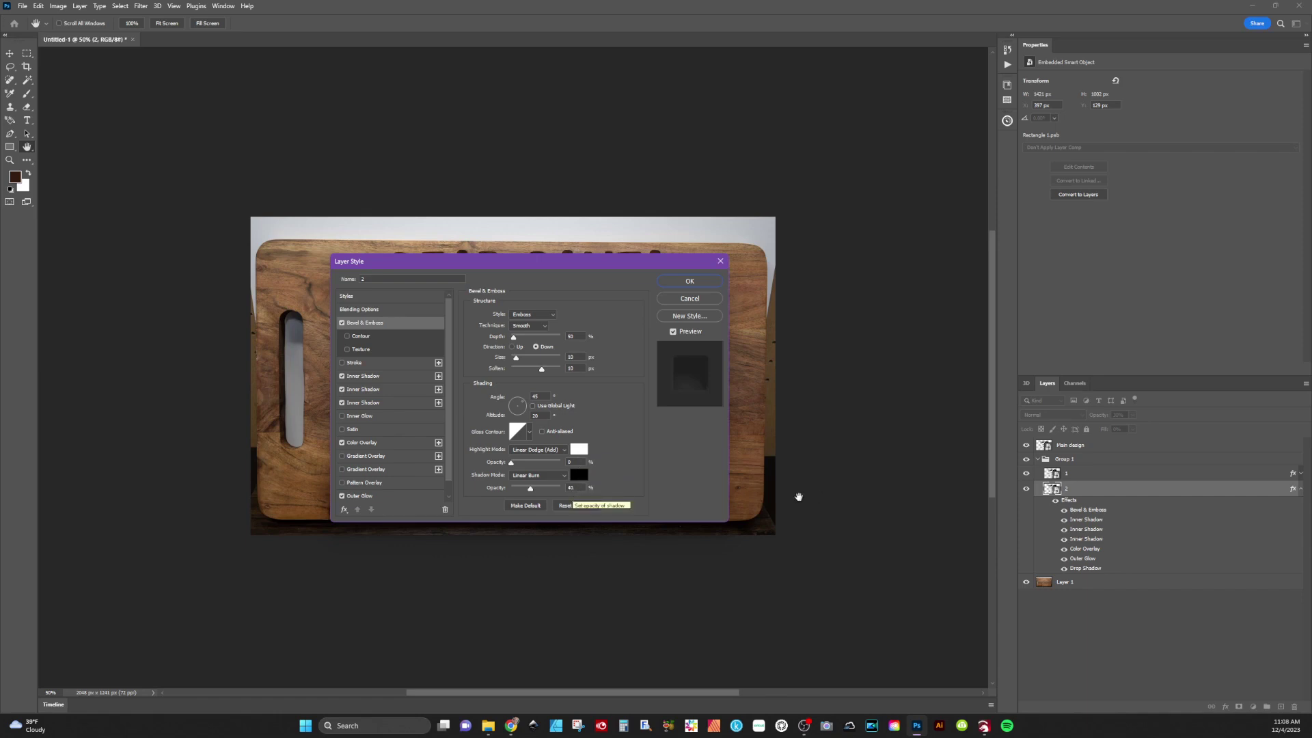
pyautogui.click(364, 377)
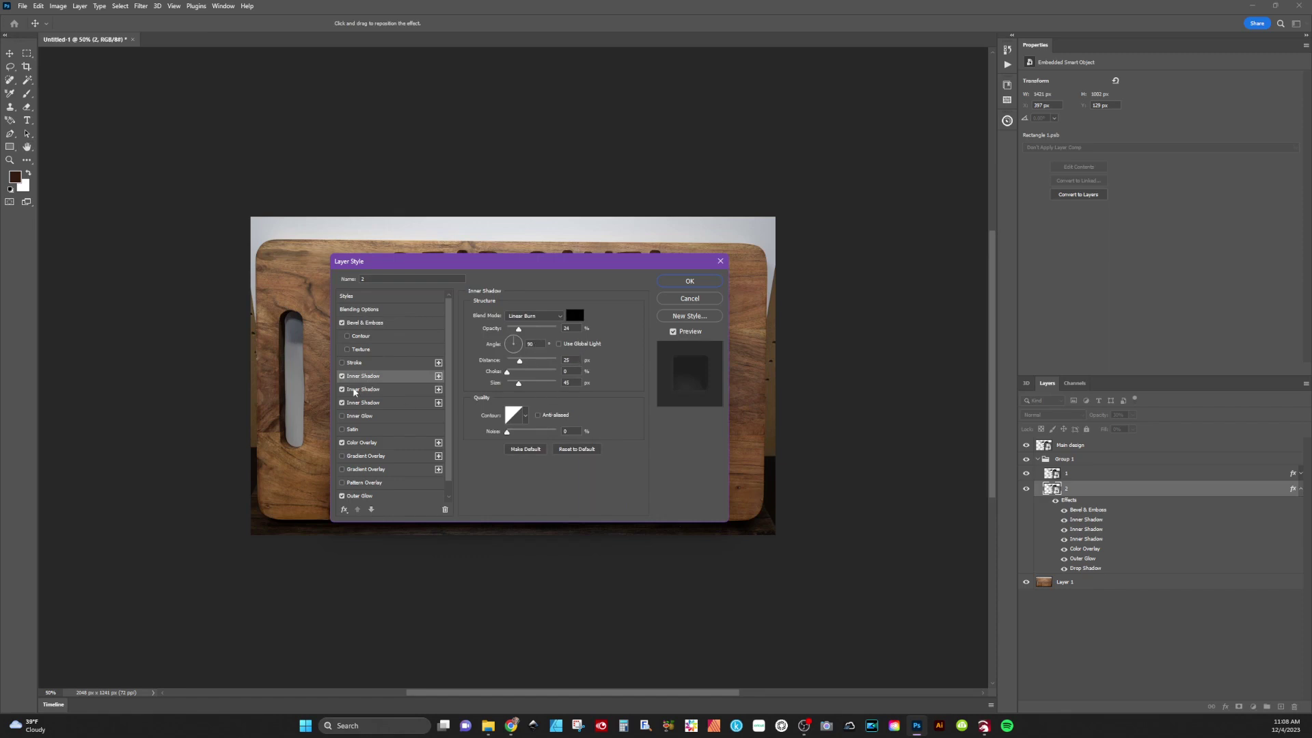
# - Review layer 2's second and third Inner Shadows, Color Overlay, Outer Glow and Drop Shadow, then confirm
pyautogui.click(362, 389)
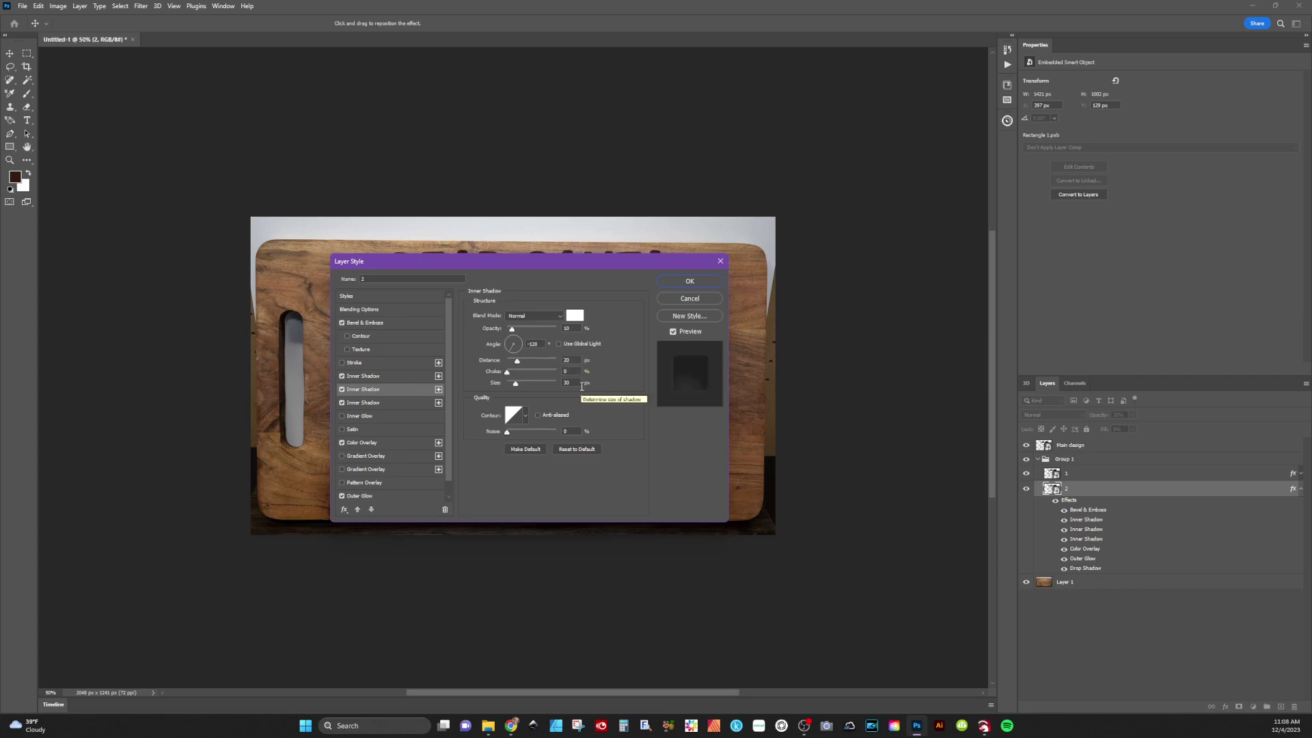
pyautogui.click(363, 404)
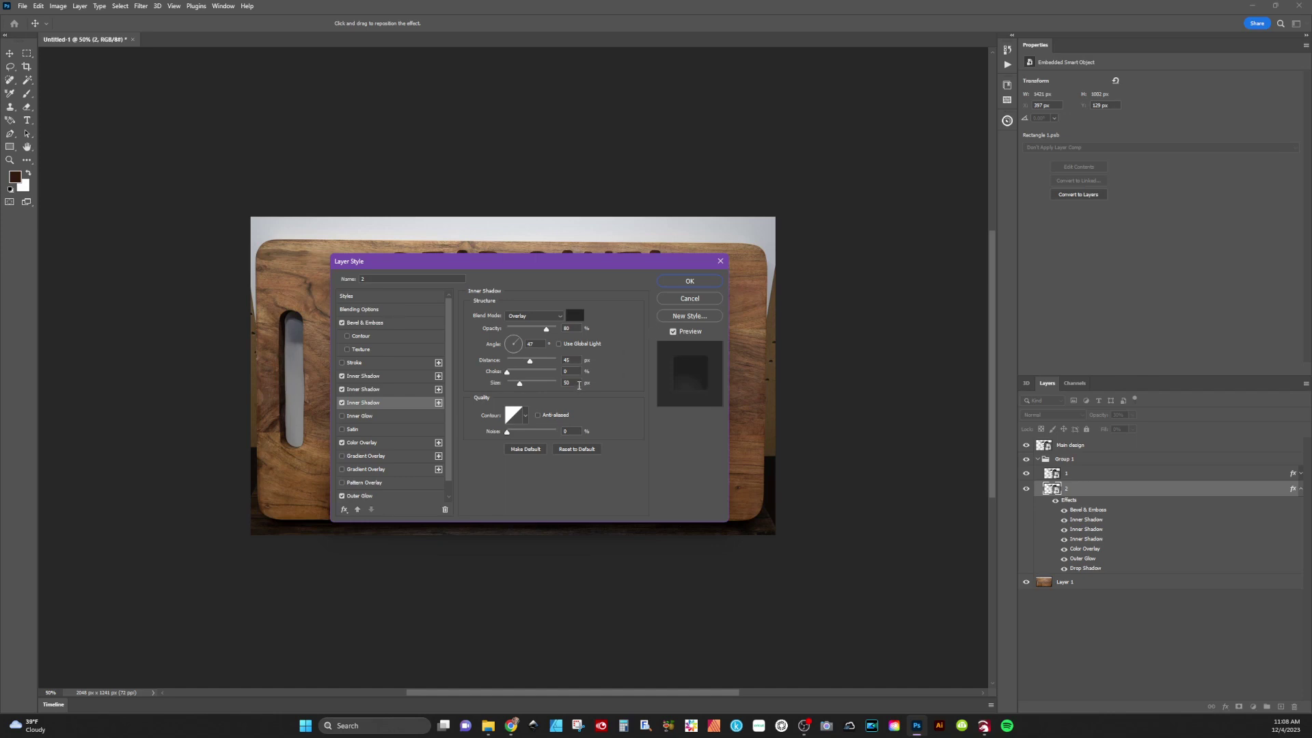
pyautogui.click(374, 443)
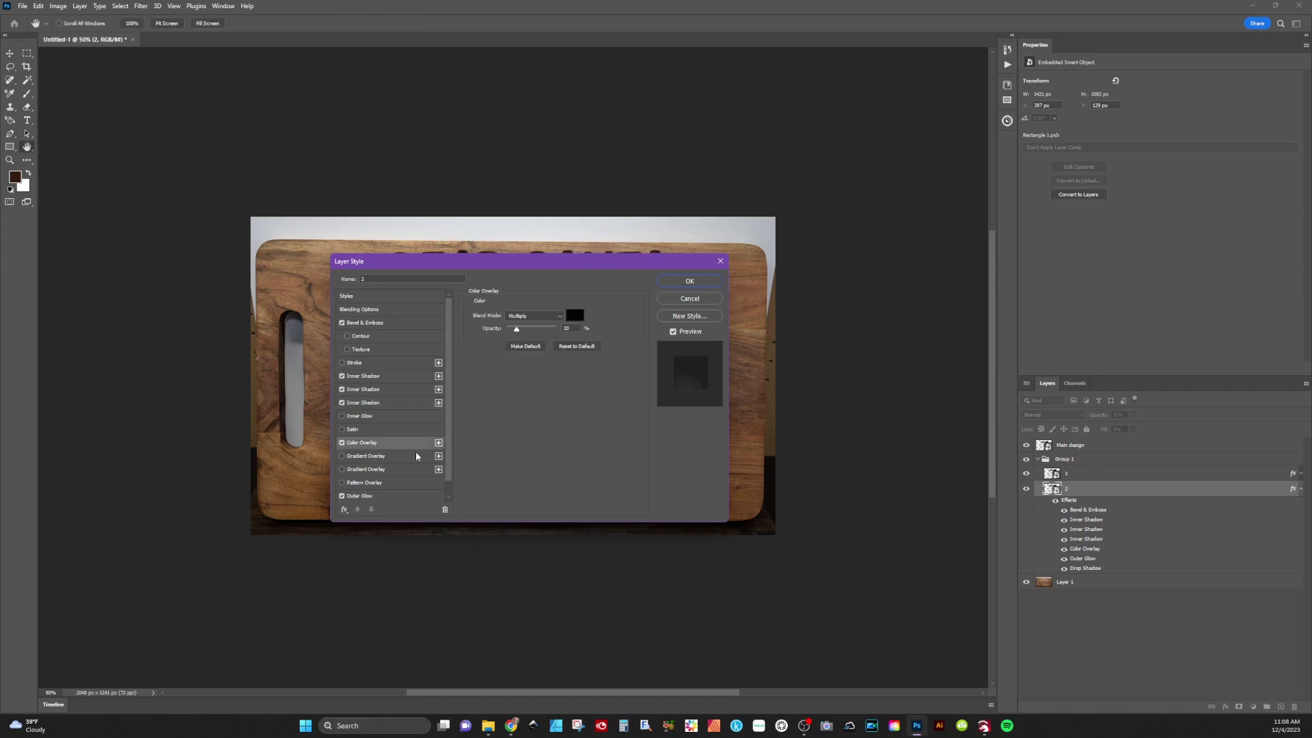
pyautogui.click(390, 498)
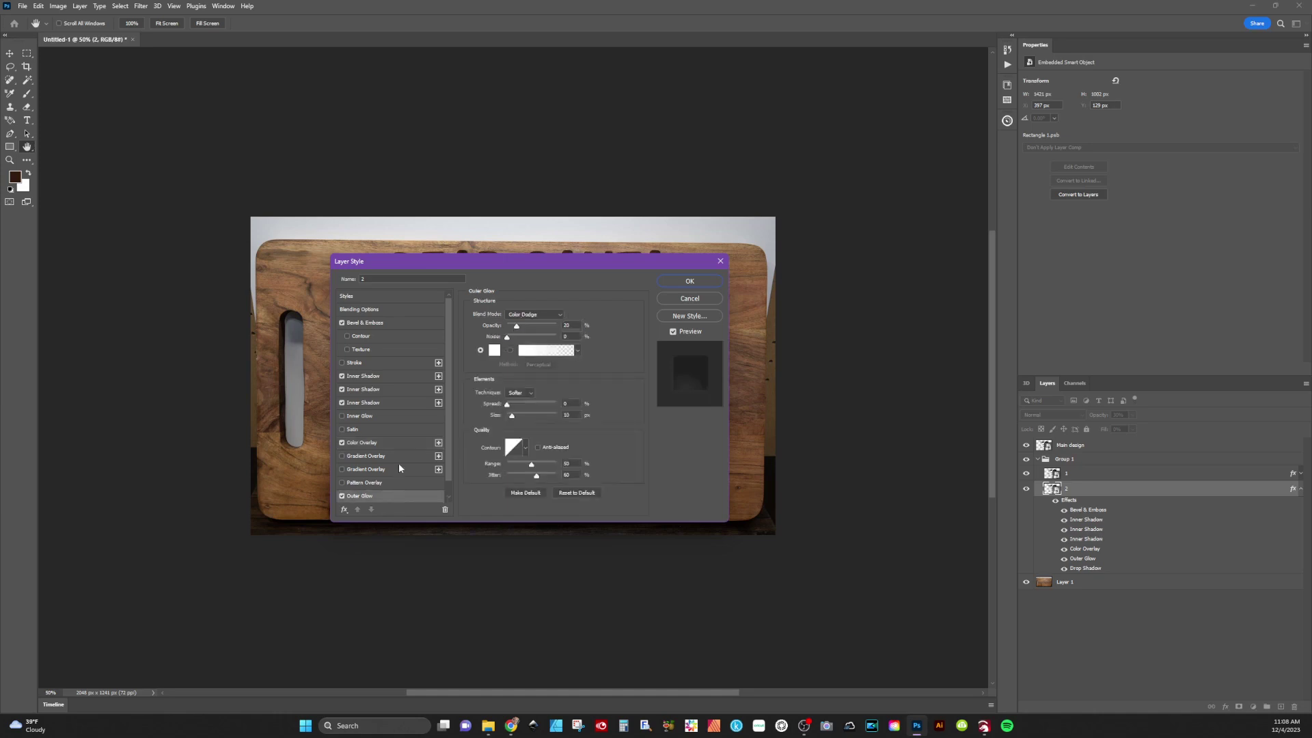
pyautogui.scroll(-1, 399, 469)
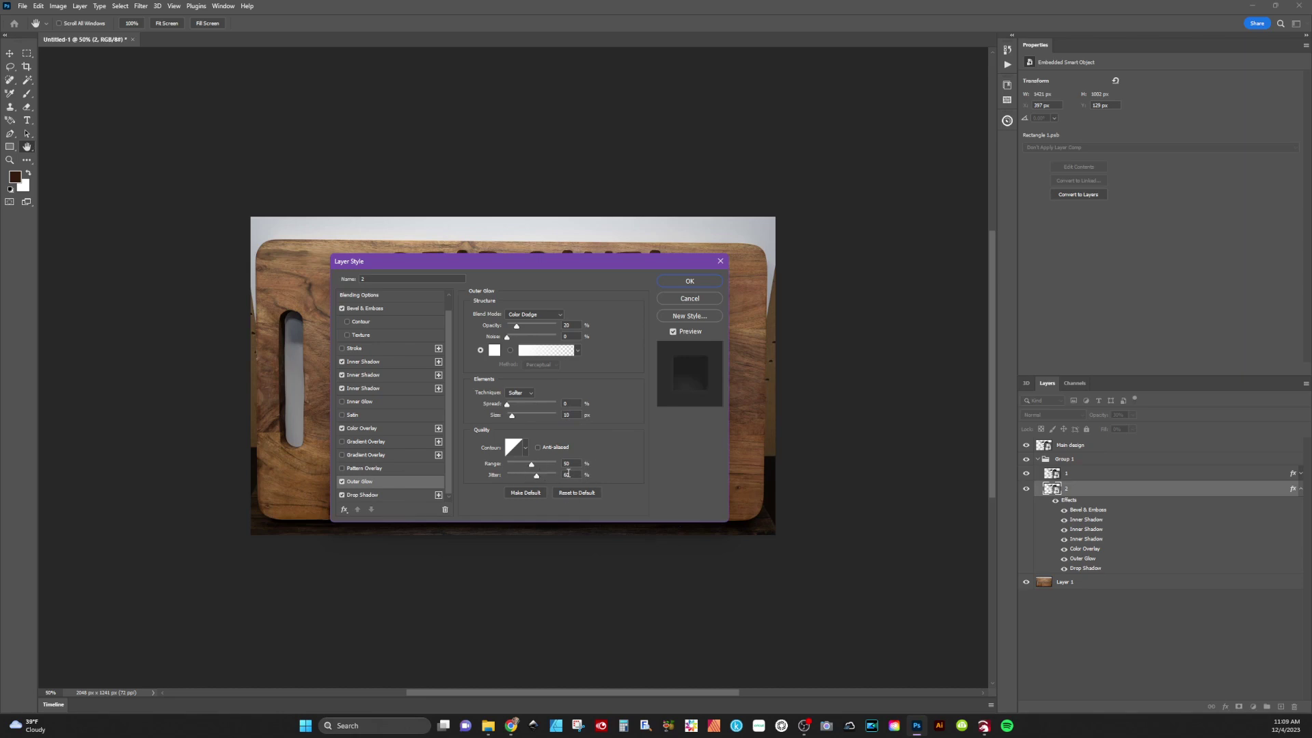
pyautogui.click(394, 496)
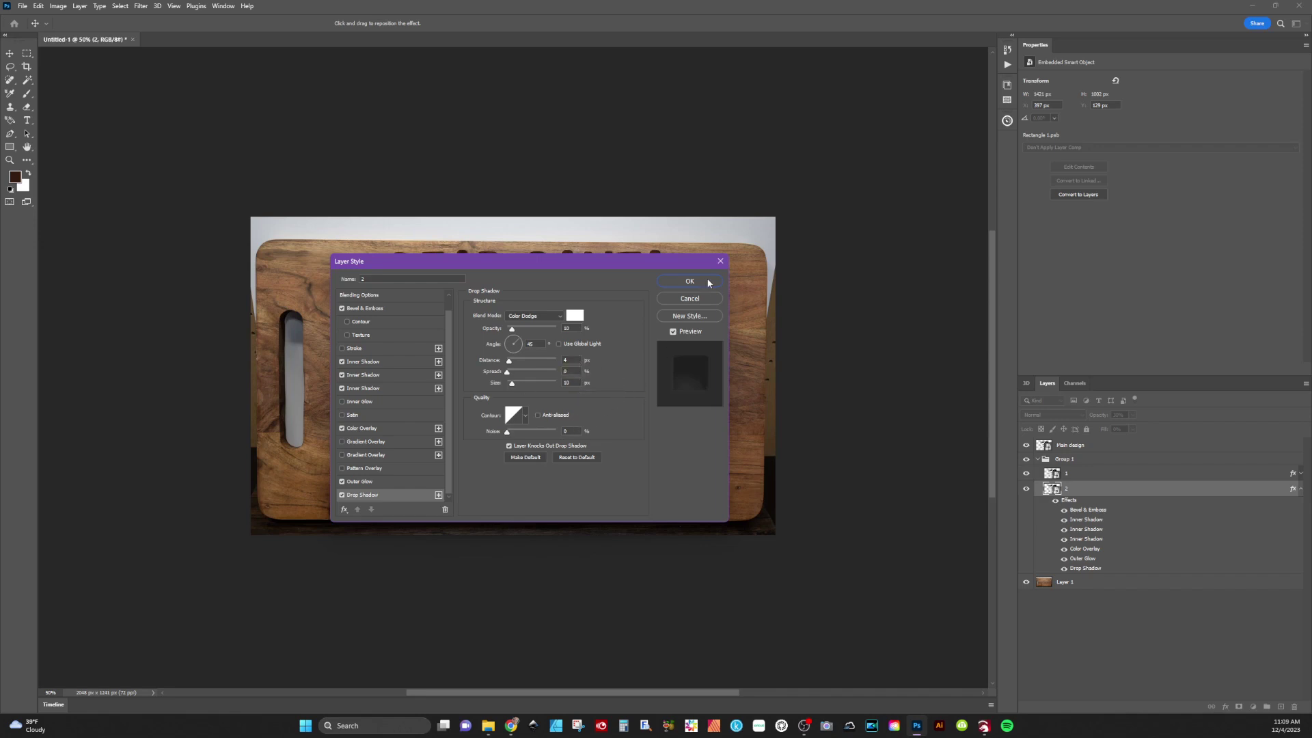
pyautogui.press('Return')
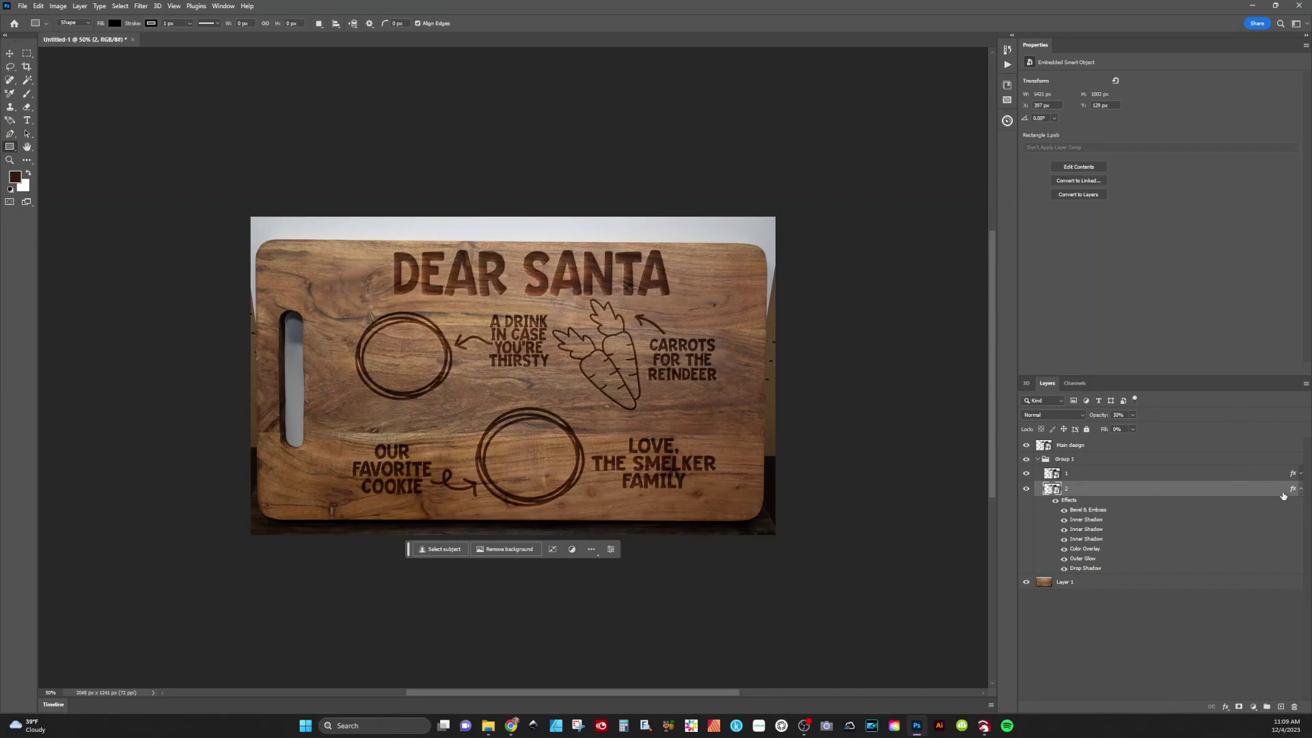
# - Collapse layer 2's effects and Group 1, and select the Main design layer
pyautogui.click(1301, 489)
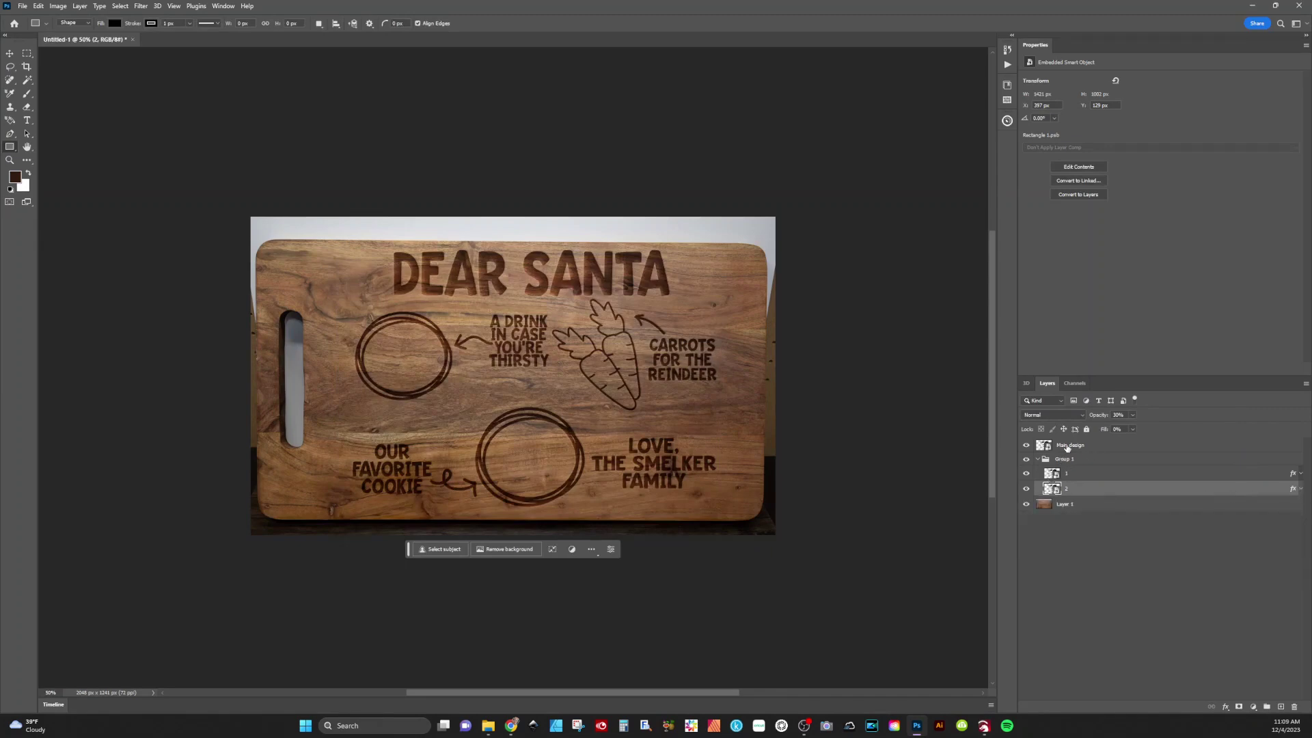
pyautogui.click(1037, 459)
pyautogui.click(1083, 445)
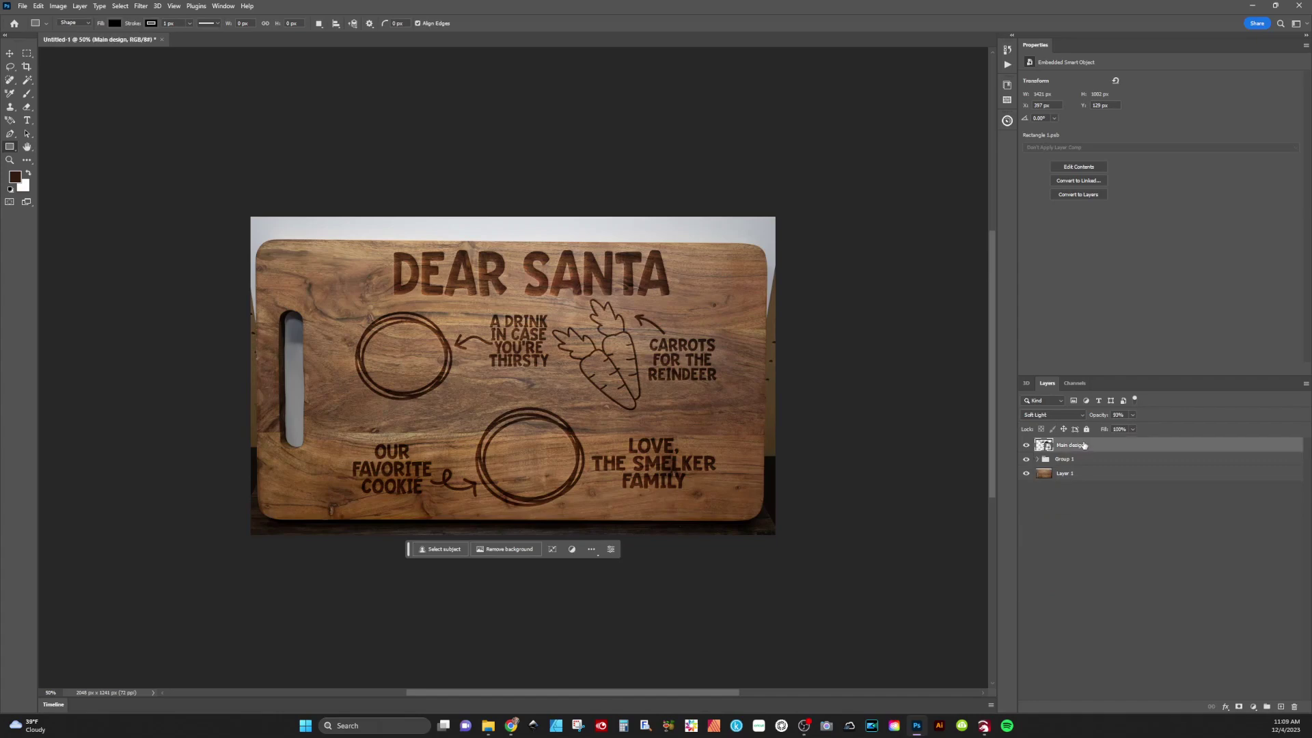